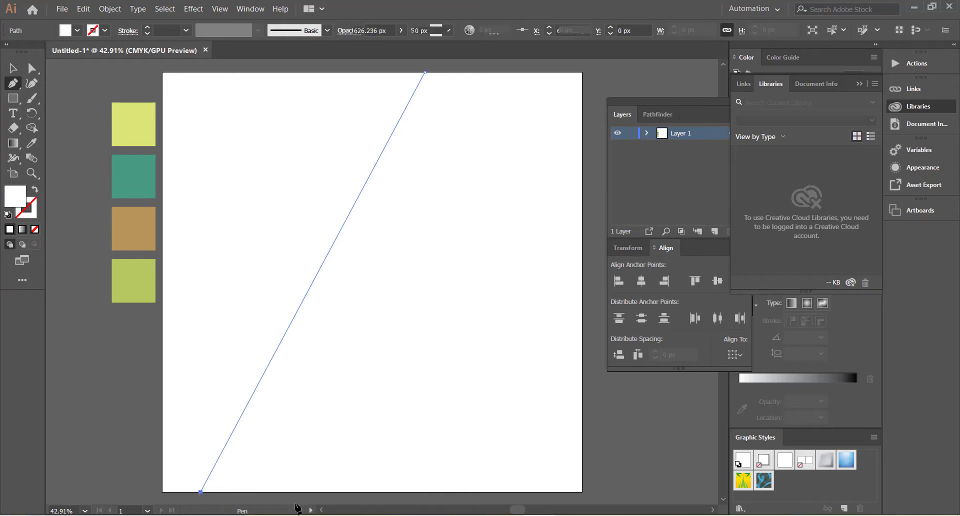
- Complete the Pen shape along the artboard's lower-right and upper-right corners and fill it with the teal sample colour
{"action": "left_click", "coordinate": [581, 491]}
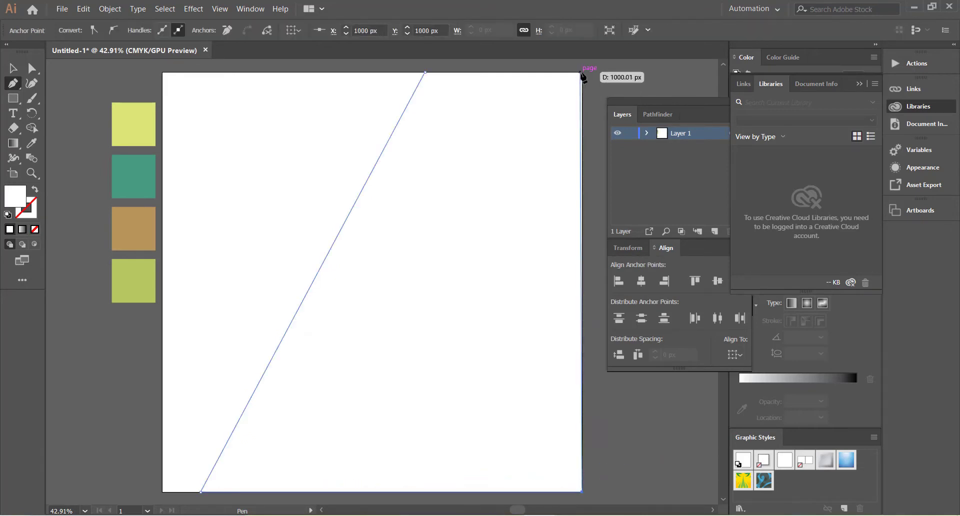
{"action": "left_click", "coordinate": [582, 72]}
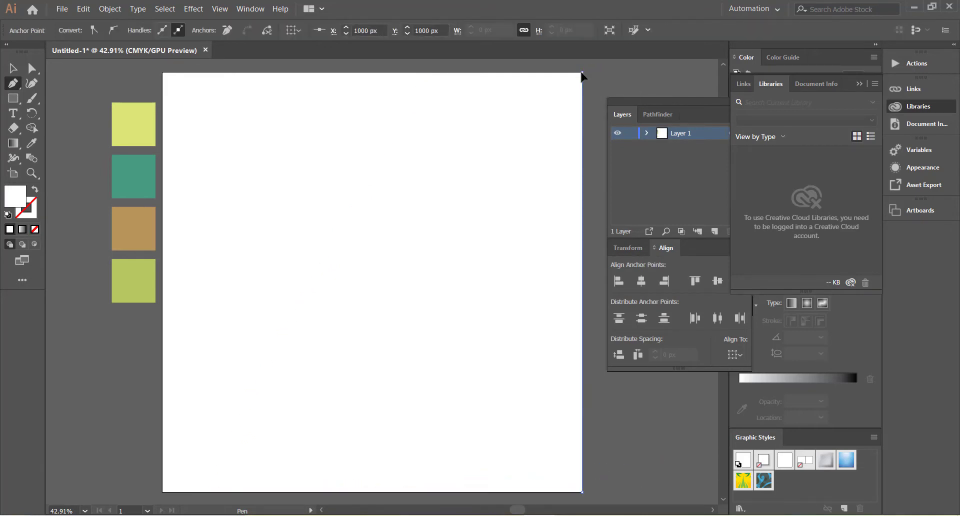
{"action": "left_click", "coordinate": [32, 146]}
{"action": "left_click", "coordinate": [151, 179]}
{"action": "left_click", "coordinate": [12, 70]}
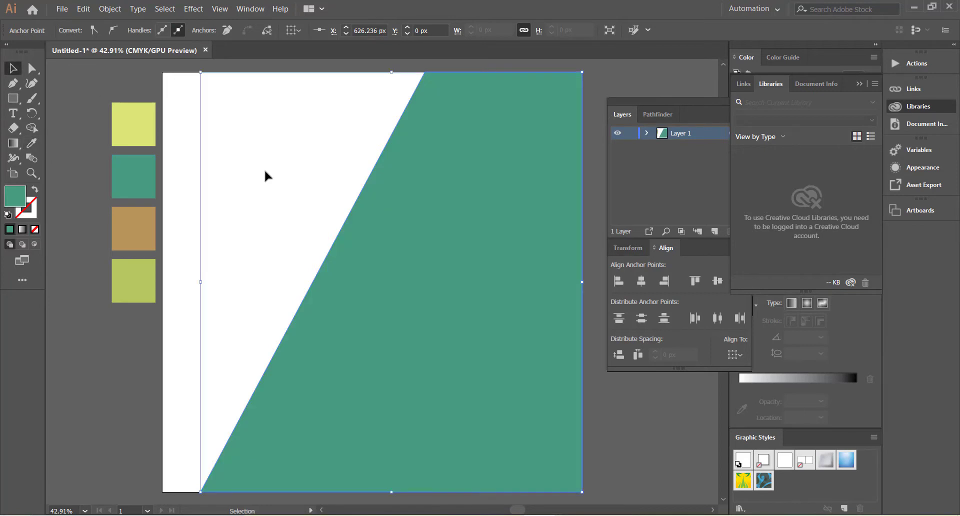
{"action": "left_click", "coordinate": [101, 122]}
- Draw a Pen shape covering the artboard area left of the teal shape's diagonal and fill it with the light yellow sample colour
{"action": "left_click", "coordinate": [14, 84]}
{"action": "left_click", "coordinate": [425, 73]}
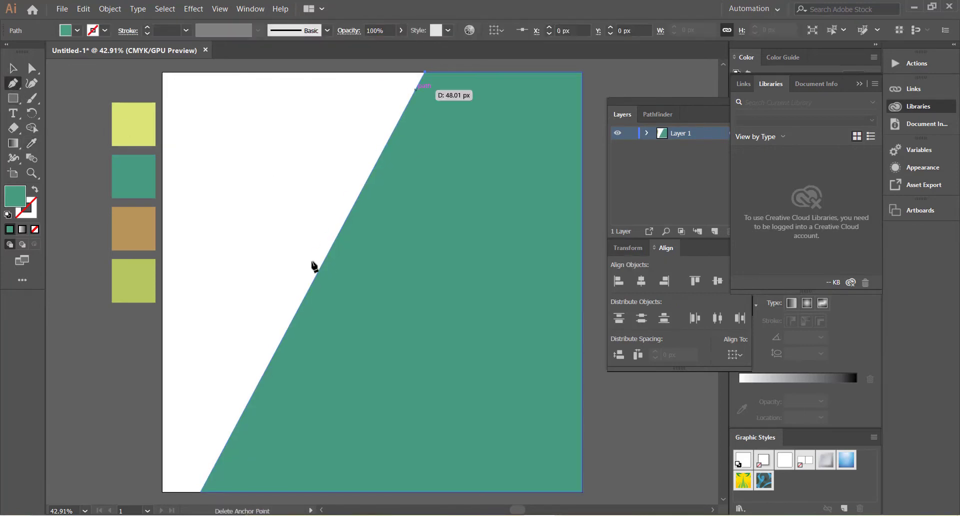
{"action": "left_click", "coordinate": [201, 492]}
{"action": "left_click", "coordinate": [162, 491]}
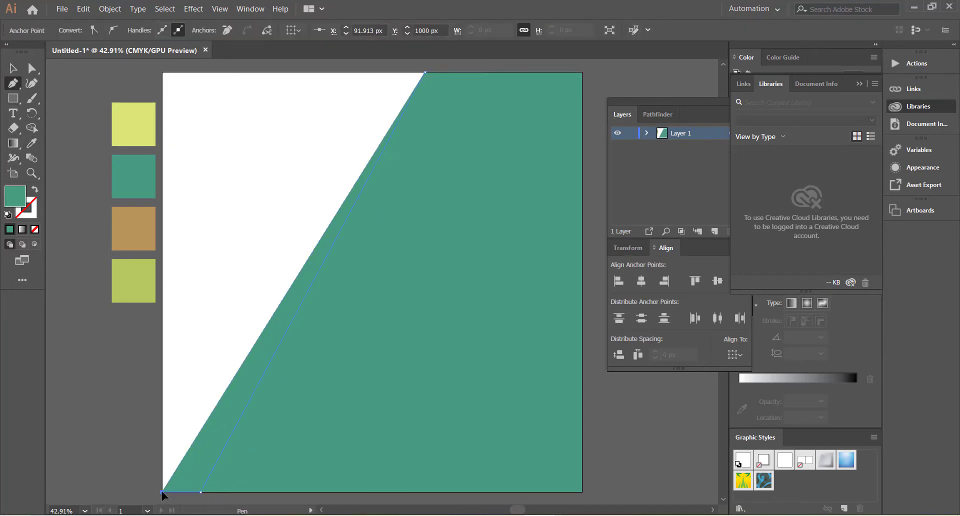
{"action": "left_click", "coordinate": [162, 72]}
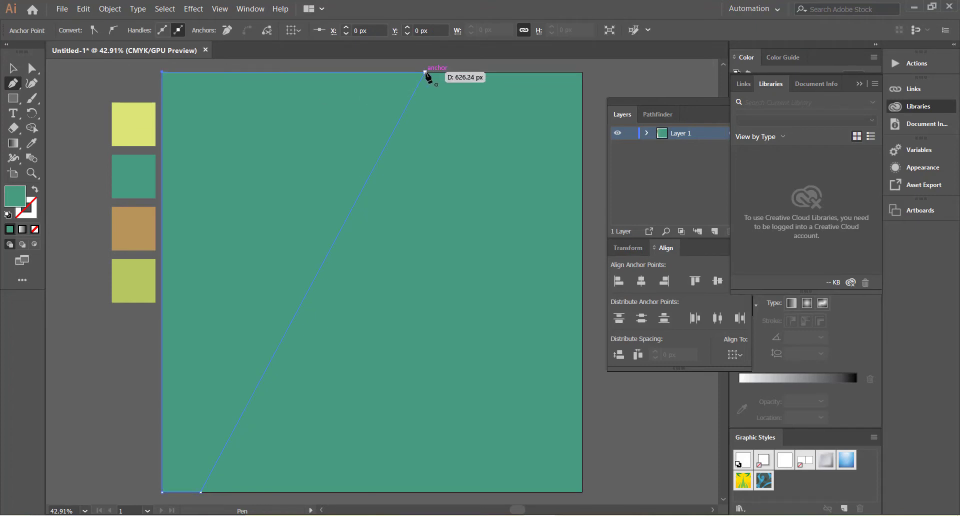
{"action": "left_click", "coordinate": [31, 142]}
{"action": "left_click", "coordinate": [123, 129]}
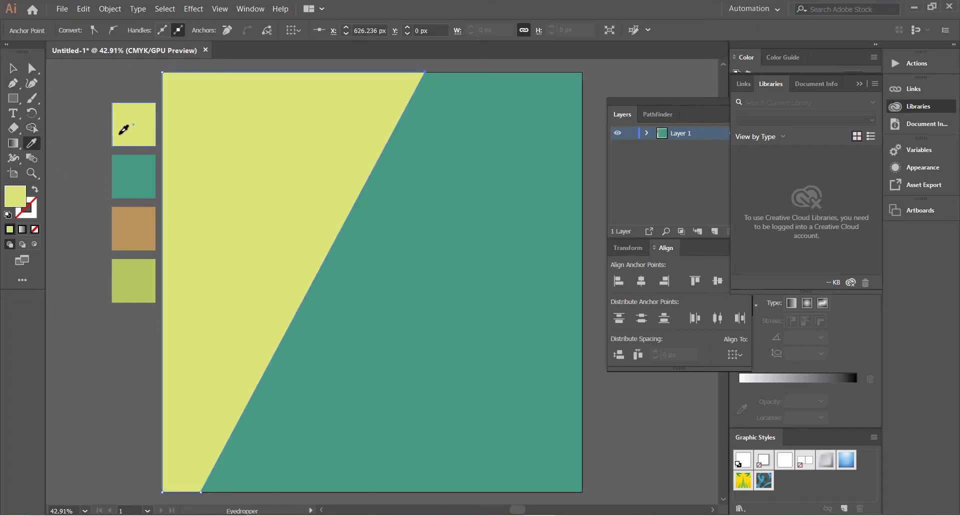
{"action": "left_click", "coordinate": [12, 68]}
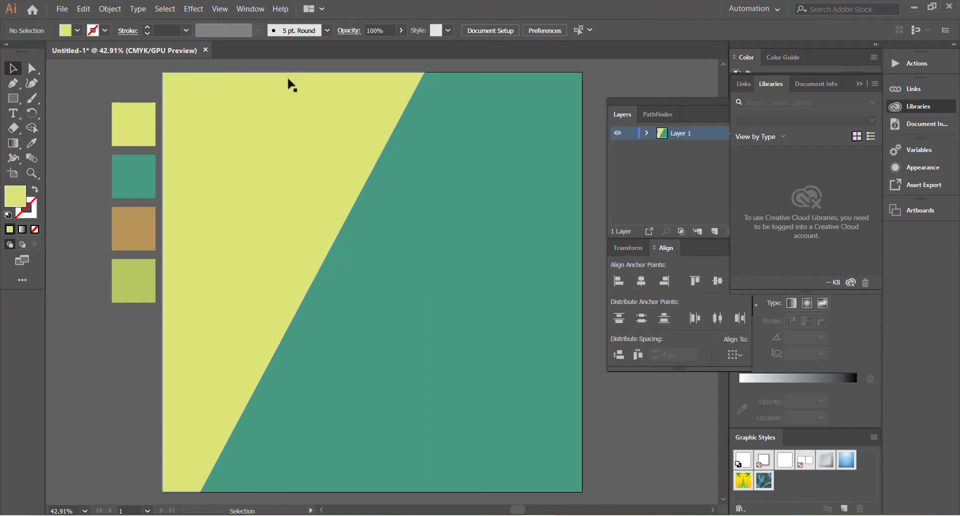
- Lock the yellow and teal background shapes
{"action": "key", "text": "ctrl+a"}
{"action": "left_click", "coordinate": [120, 11]}
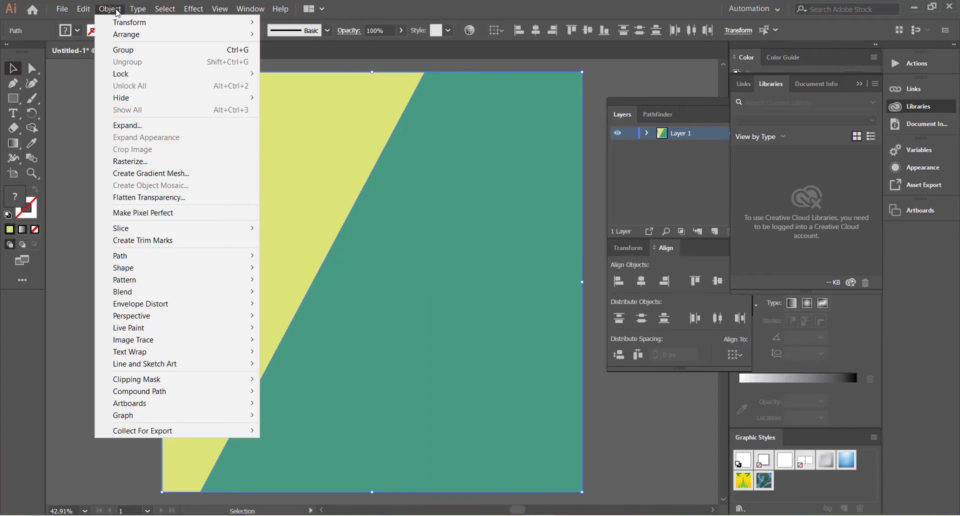
{"action": "mouse_move", "coordinate": [139, 74]}
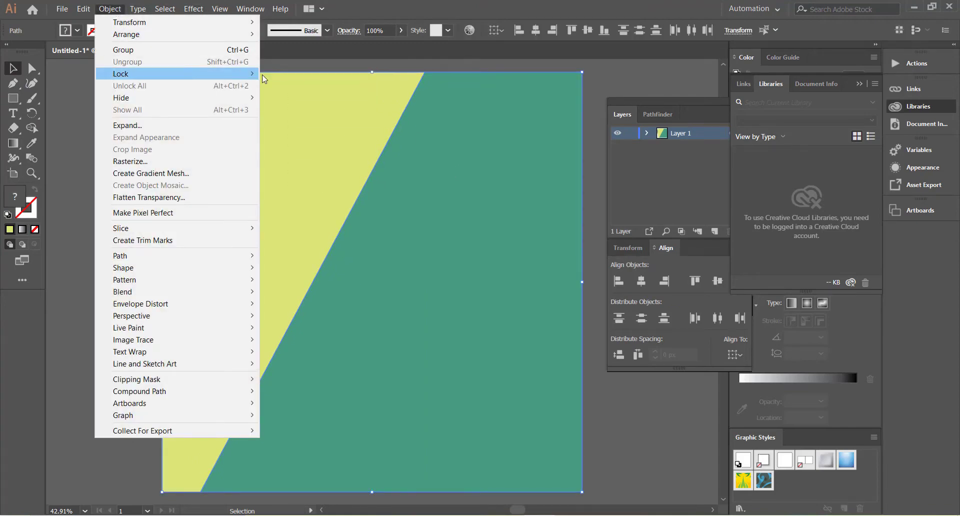
{"action": "left_click", "coordinate": [297, 75]}
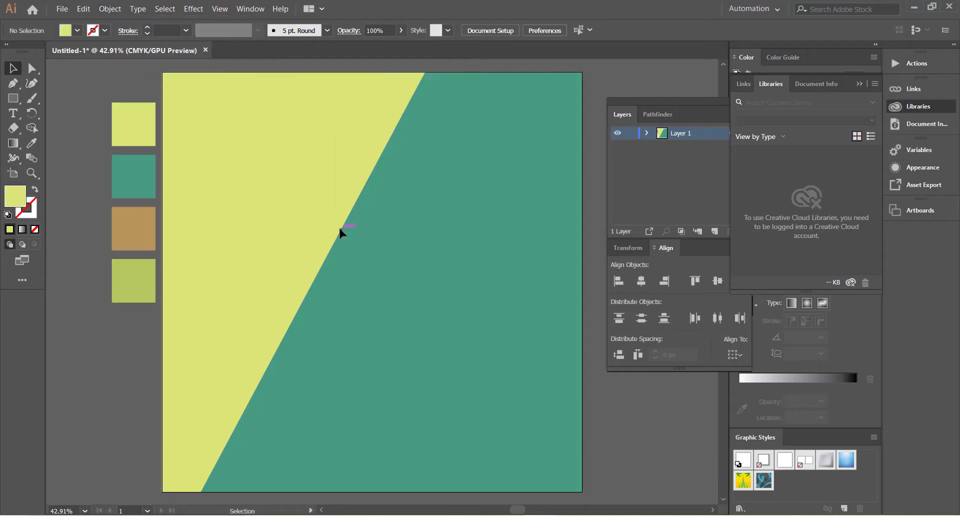
- Draw a circle about 226 px in diameter on the teal area and fill it white
{"action": "left_click_drag", "start_coordinate": [13, 98], "coordinate": [55, 113]}
{"action": "left_click_drag", "start_coordinate": [470, 317], "coordinate": [505, 379]}
{"action": "key", "text": "v"}
{"action": "left_click", "coordinate": [78, 34]}
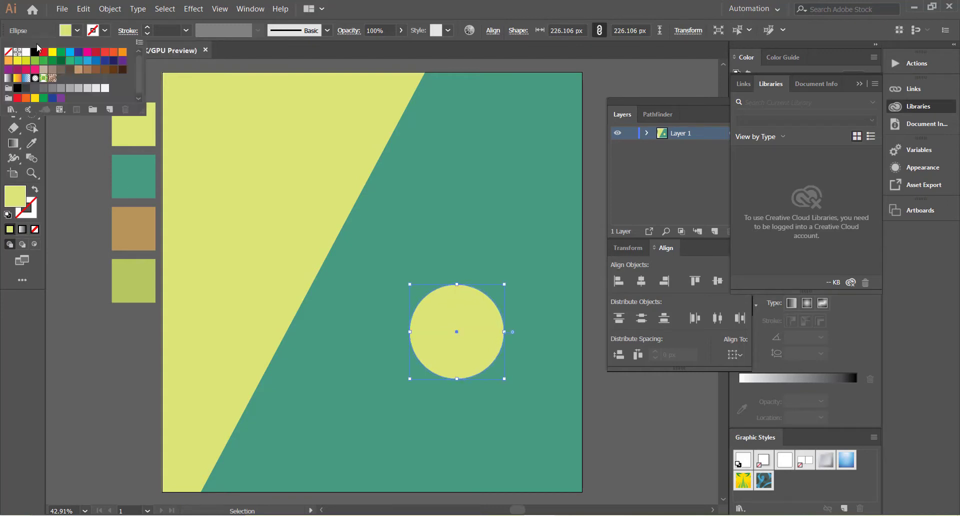
{"action": "left_click", "coordinate": [38, 47]}
- Paste a copy of the white circle in front, shrink it concentrically to about 184 px, and fill it with the brown sample colour
{"action": "key", "text": "ctrl+c"}
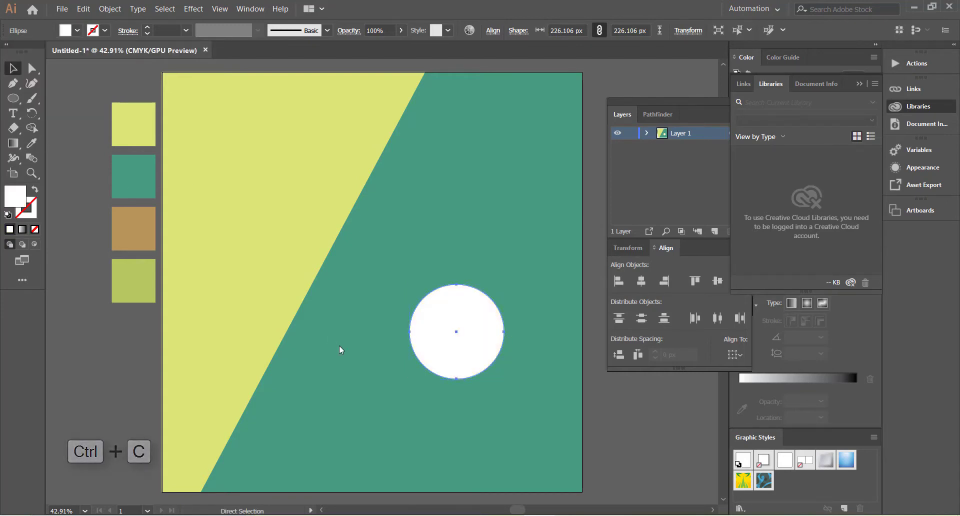
{"action": "key", "text": "ctrl+f"}
{"action": "left_click_drag", "start_coordinate": [505, 378], "coordinate": [495, 370]}
{"action": "key", "text": "i"}
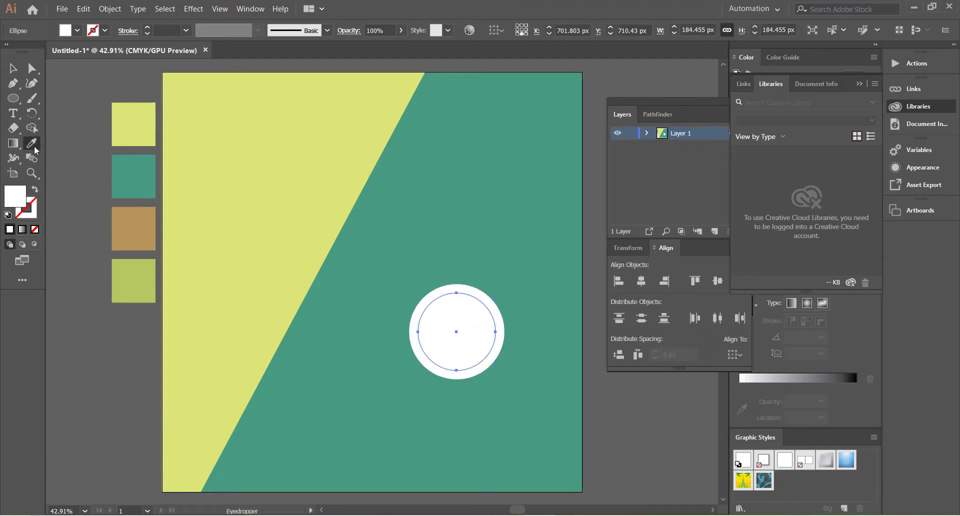
{"action": "left_click", "coordinate": [149, 229]}
{"action": "key", "text": "v"}
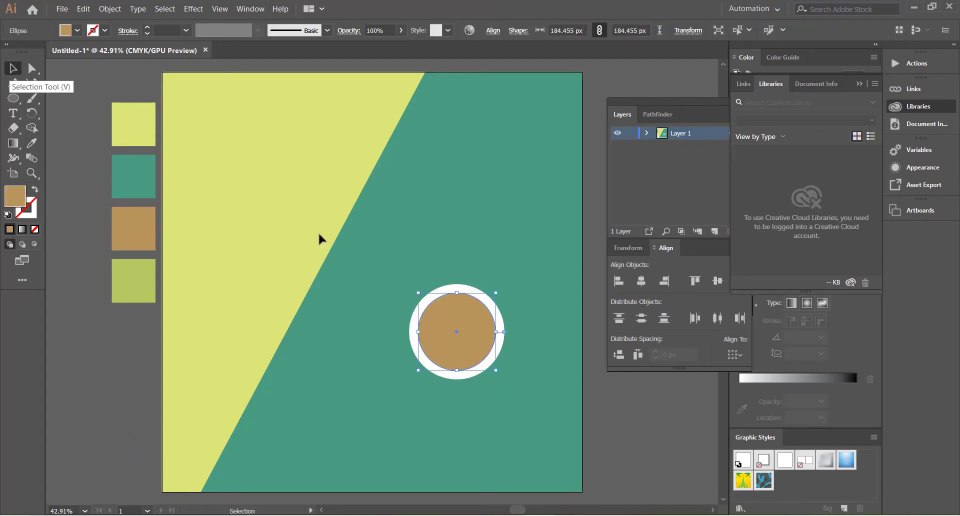
{"action": "left_click", "coordinate": [403, 326]}
- Draw a small slanted handle with the Pen tool at the cup's lower-right edge and fill it with the white of the cup rim
{"action": "right_click", "coordinate": [17, 103]}
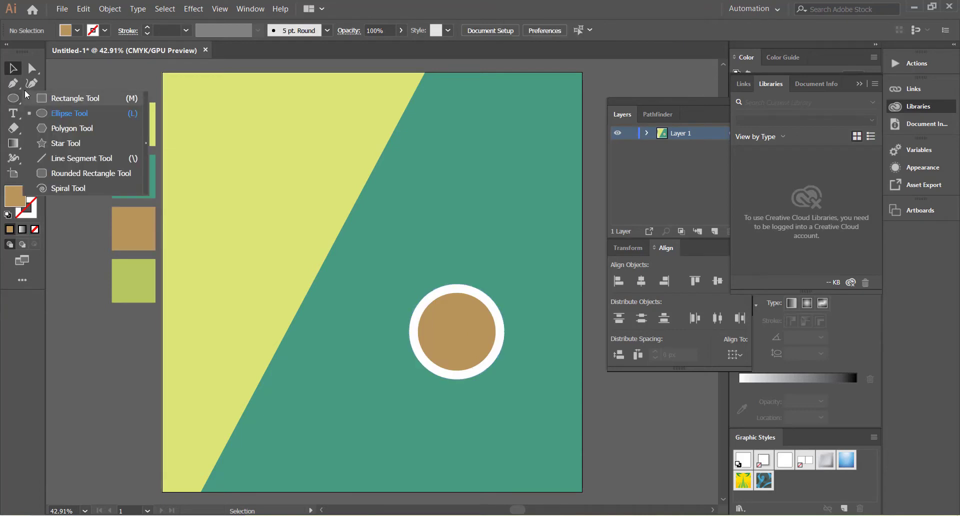
{"action": "left_click", "coordinate": [16, 85]}
{"action": "left_click", "coordinate": [469, 377]}
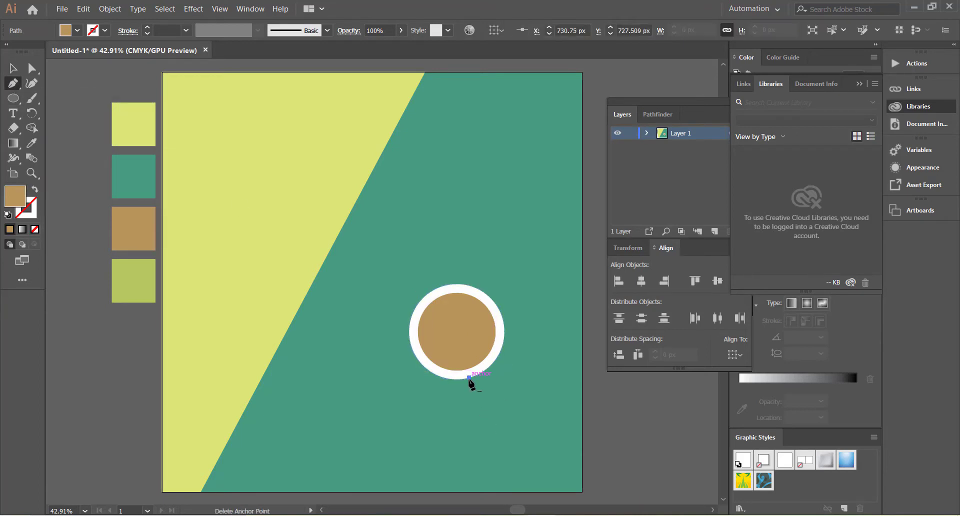
{"action": "left_click", "coordinate": [485, 389]}
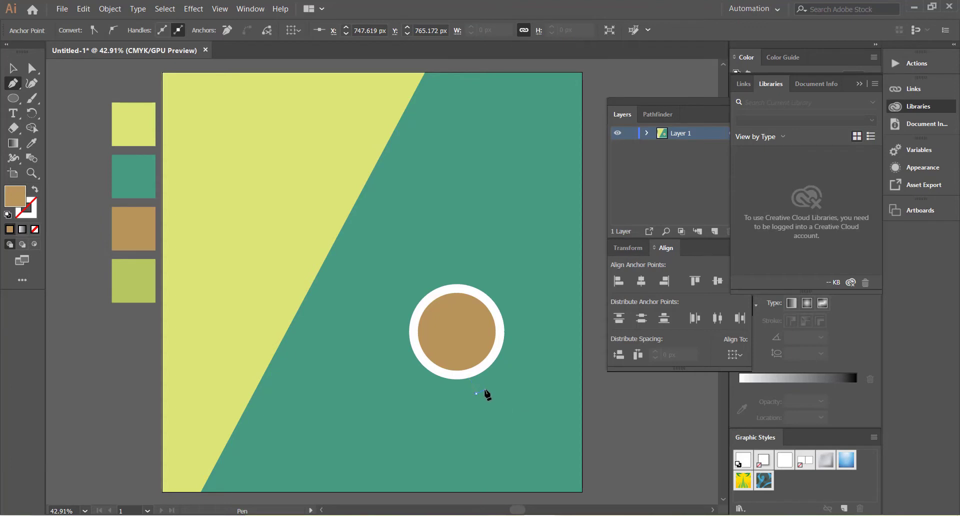
{"action": "left_click", "coordinate": [477, 374]}
{"action": "left_click", "coordinate": [475, 376]}
{"action": "left_click", "coordinate": [16, 70]}
{"action": "key", "text": "i"}
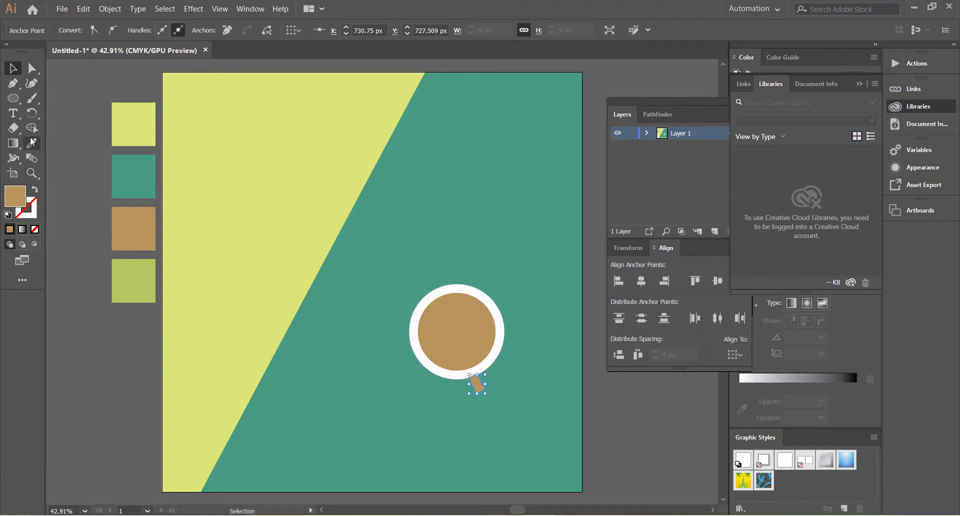
{"action": "left_click", "coordinate": [444, 285]}
{"action": "left_click", "coordinate": [22, 68]}
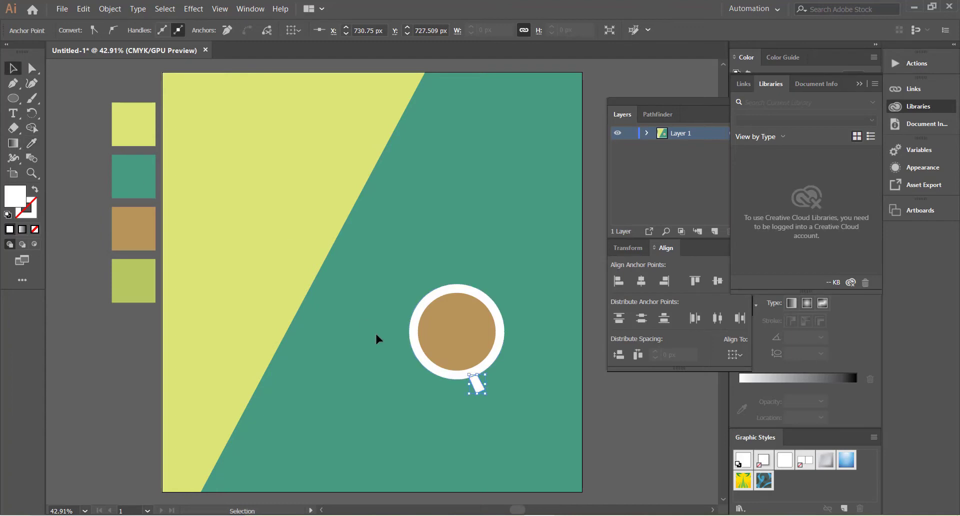
{"action": "left_click", "coordinate": [374, 332]}
- Group the two circles and the handle into one cup object
{"action": "left_click", "coordinate": [460, 338]}
{"action": "right_click", "coordinate": [460, 338]}
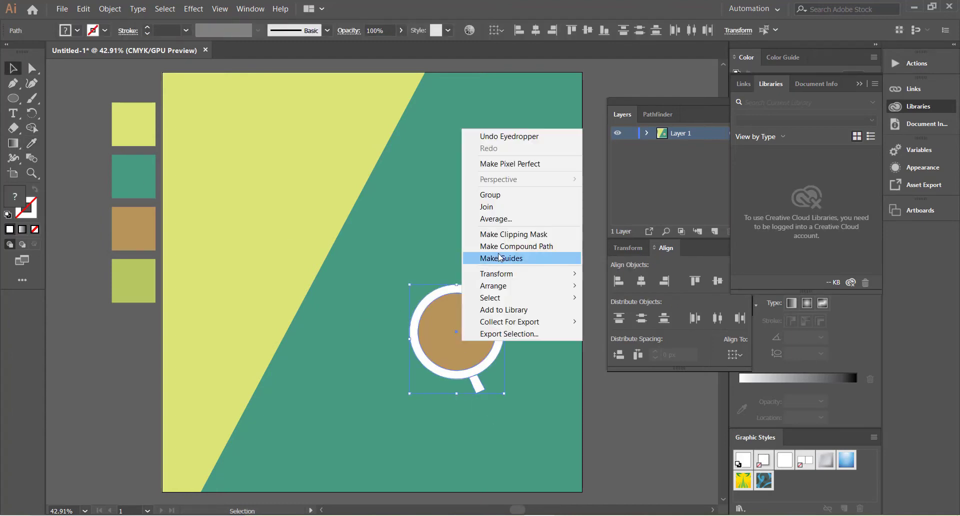
{"action": "left_click", "coordinate": [488, 196]}
{"action": "left_click", "coordinate": [395, 293]}
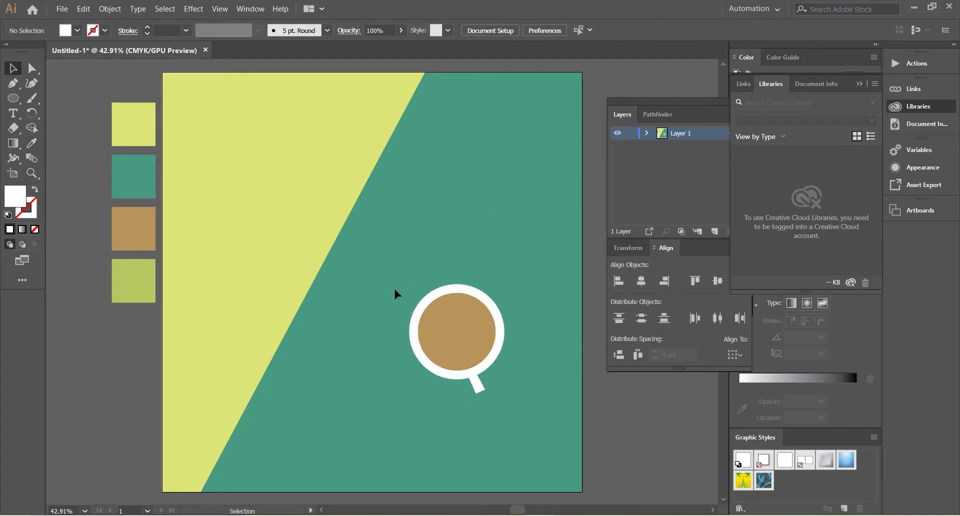
- Apply a Drop Shadow effect to the cup group with the Y offset set to 1 px
{"action": "left_click", "coordinate": [455, 343]}
{"action": "left_click", "coordinate": [193, 8]}
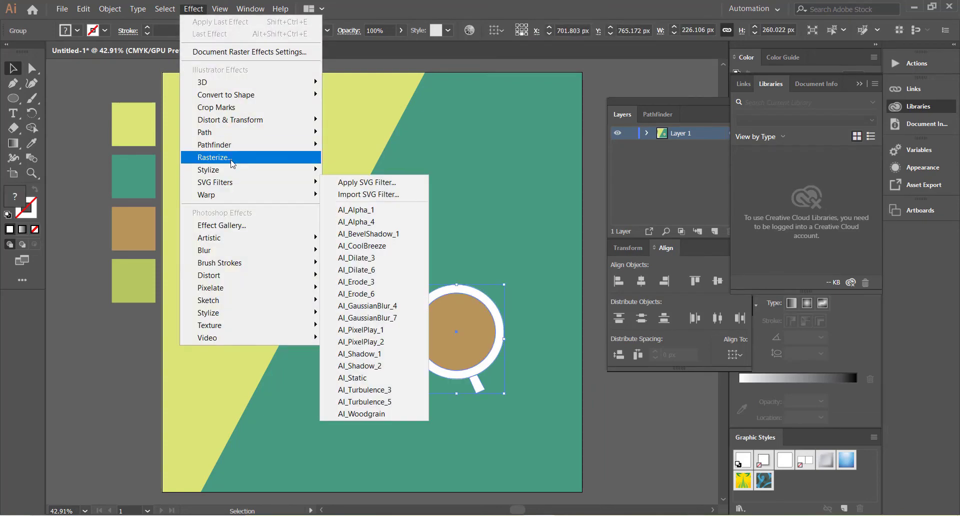
{"action": "mouse_move", "coordinate": [270, 171]}
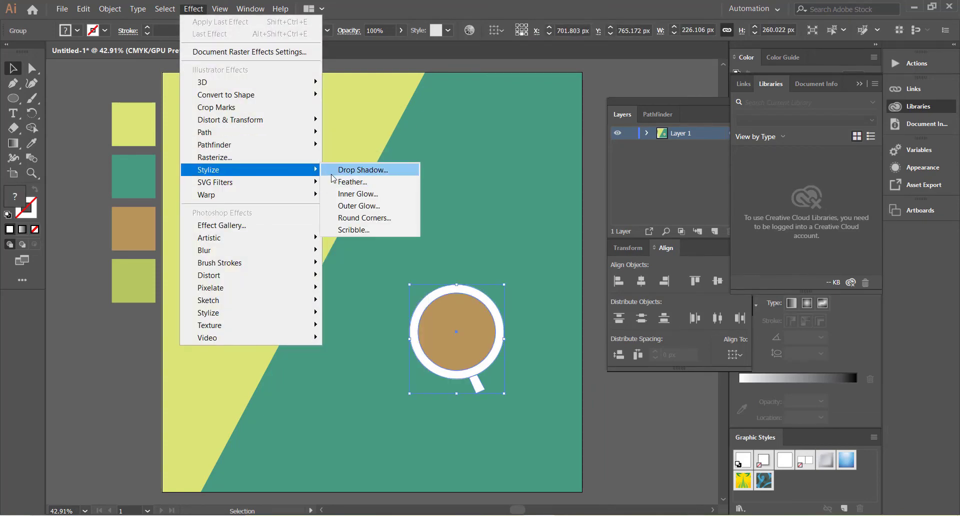
{"action": "left_click", "coordinate": [349, 170]}
{"action": "left_click_drag", "start_coordinate": [160, 265], "coordinate": [307, 126]}
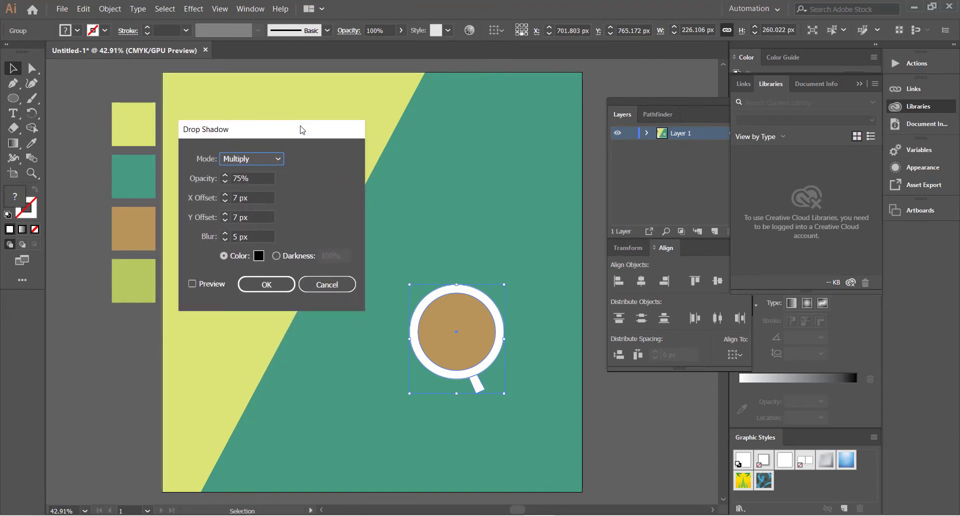
{"action": "left_click", "coordinate": [193, 283]}
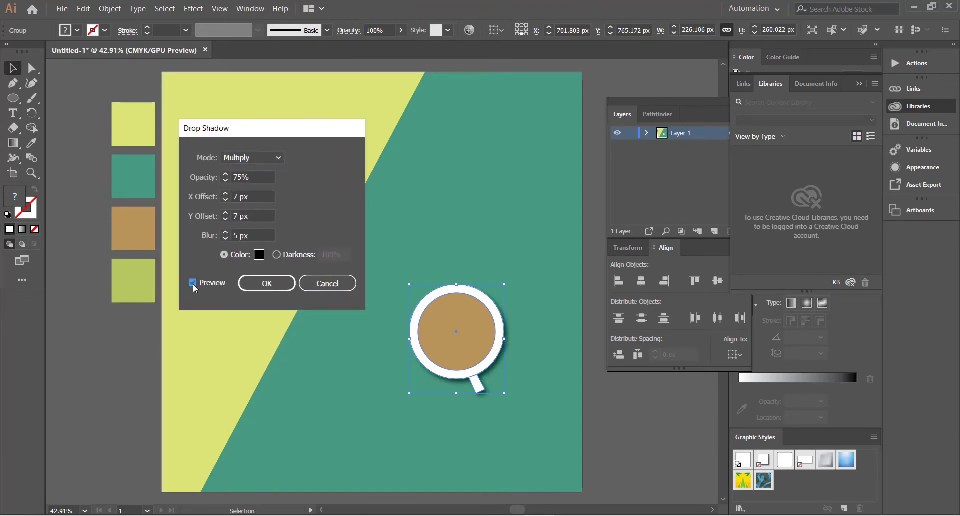
{"action": "left_click", "coordinate": [226, 220]}
{"action": "left_click", "coordinate": [225, 220]}
{"action": "left_click", "coordinate": [225, 220]}
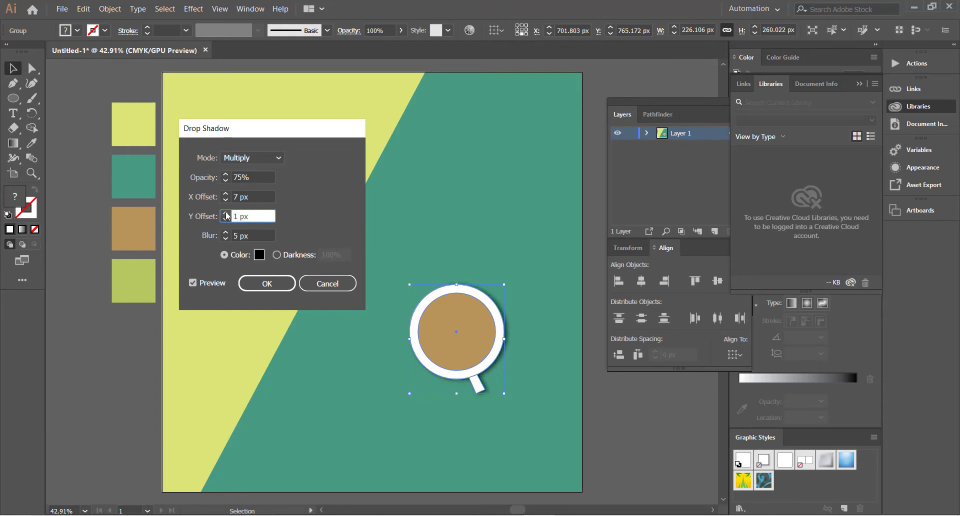
{"action": "left_click", "coordinate": [267, 283]}
{"action": "left_click", "coordinate": [419, 256]}
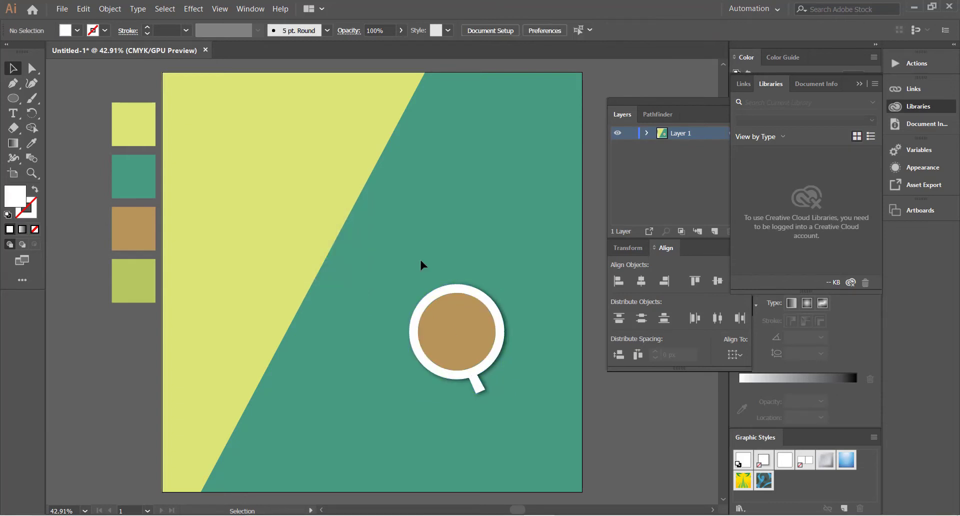
- Move the cup group to the lower-right corner area of the artboard
{"action": "left_click_drag", "start_coordinate": [465, 363], "coordinate": [479, 402]}
{"action": "left_click", "coordinate": [413, 371]}
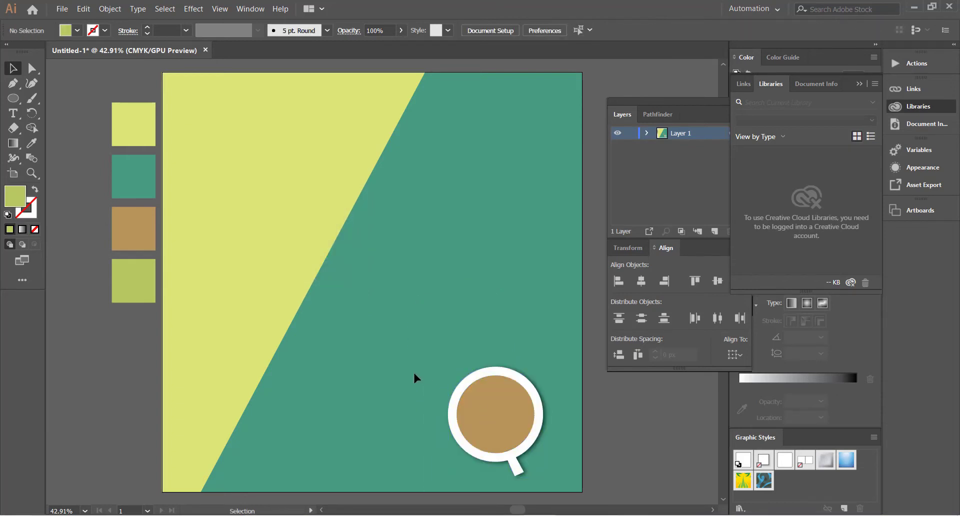
- Draw a rectangle about 325 x 369 px near the artboard's centre and fill it white
{"action": "left_click_drag", "start_coordinate": [13, 98], "coordinate": [75, 97]}
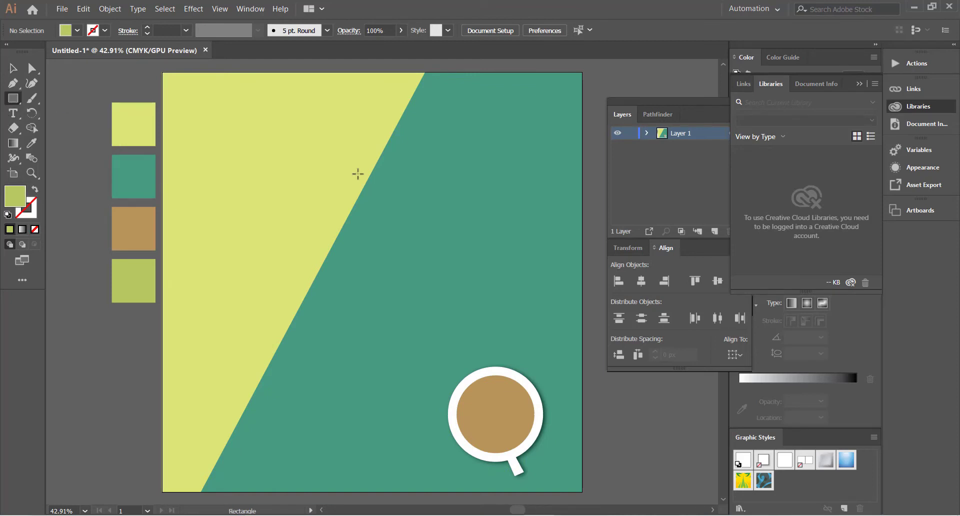
{"action": "mouse_move", "coordinate": [300, 174]}
{"action": "left_mouse_down"}
{"action": "mouse_move", "coordinate": [410, 314]}
{"action": "mouse_move", "coordinate": [438, 328]}
{"action": "left_mouse_up"}
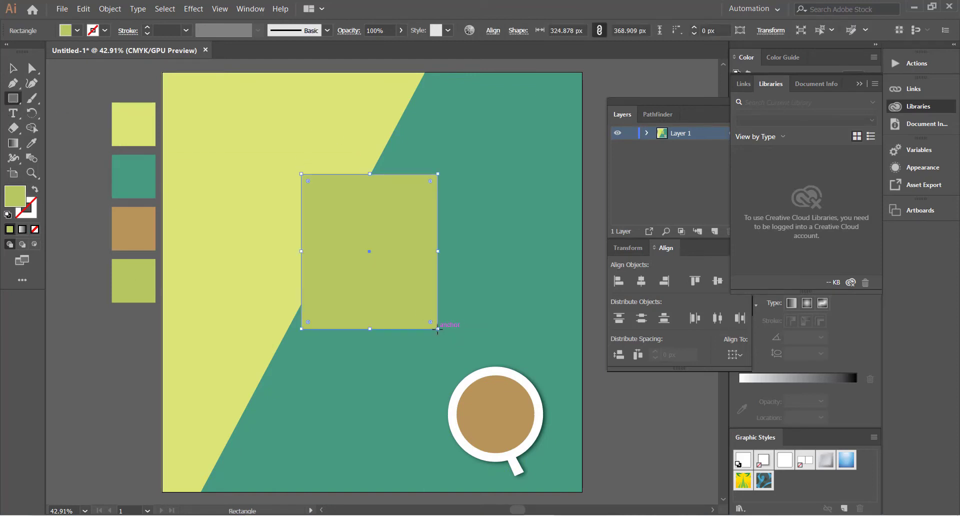
{"action": "left_click", "coordinate": [77, 30]}
{"action": "left_click", "coordinate": [24, 52]}
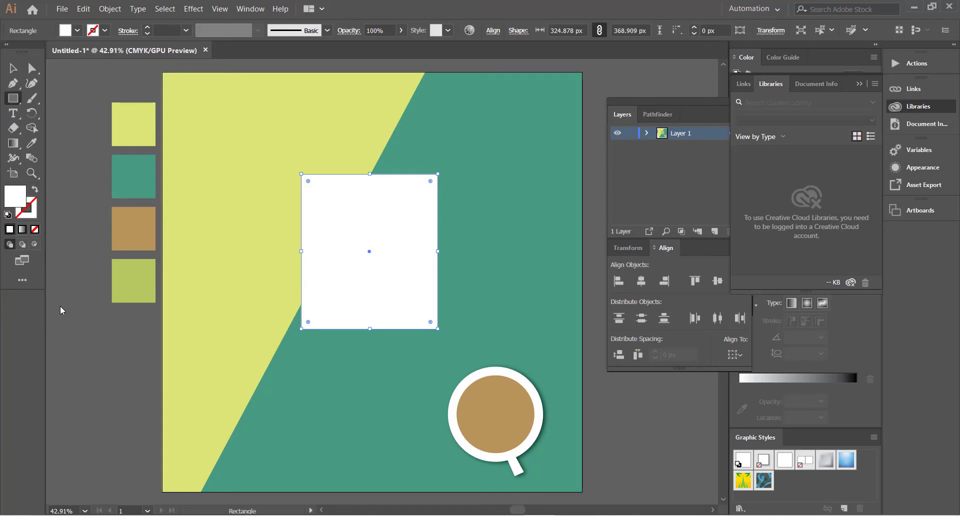
{"action": "left_click", "coordinate": [14, 70]}
{"action": "left_click", "coordinate": [296, 311]}
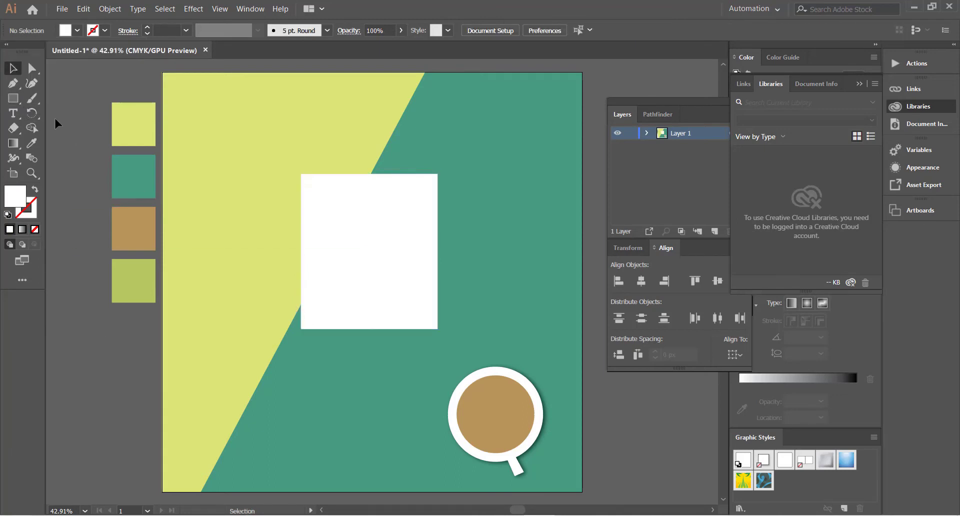
- Draw a small rectangle about 29 x 7 px across the white page's upper-left edge and fill it black
{"action": "left_click_drag", "start_coordinate": [299, 177], "coordinate": [306, 179]}
{"action": "left_click", "coordinate": [14, 69]}
{"action": "left_click", "coordinate": [78, 30]}
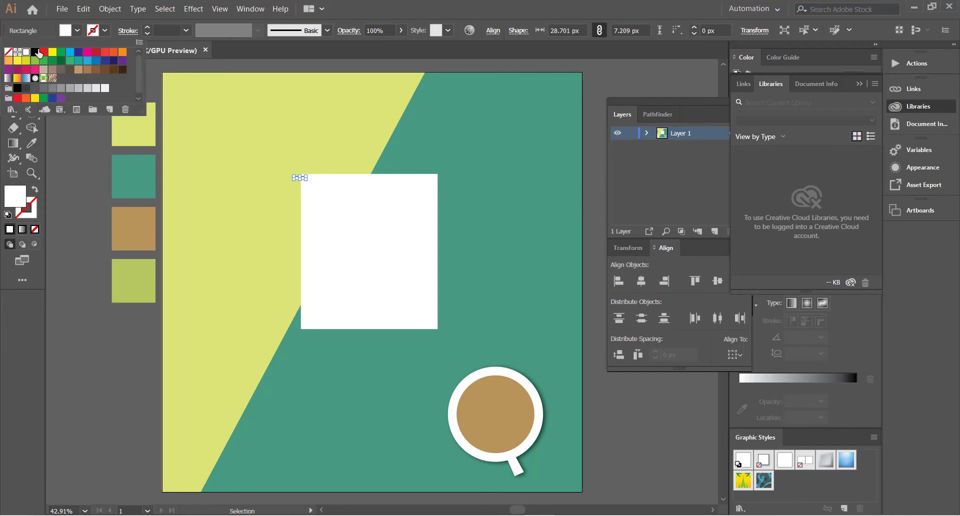
{"action": "left_click", "coordinate": [34, 51]}
{"action": "left_click", "coordinate": [73, 148]}
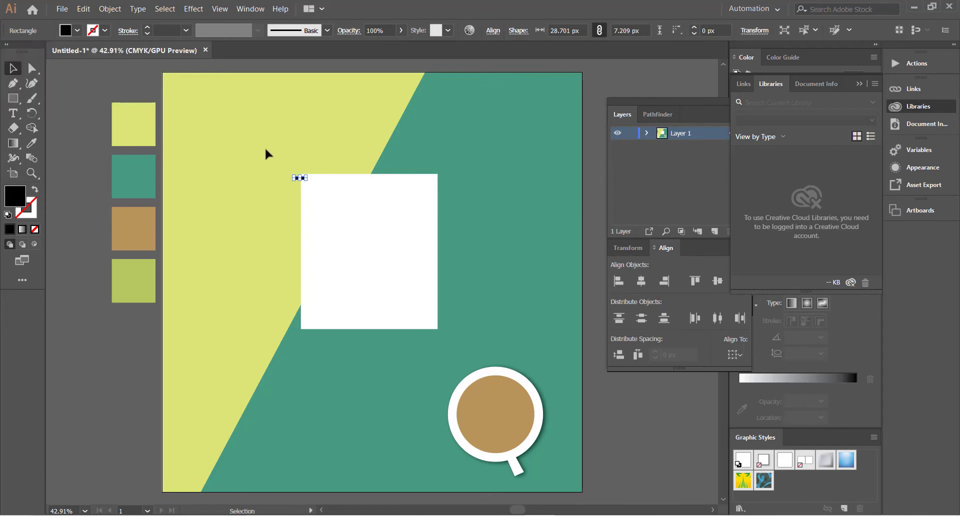
- Copy the small black bar slightly downward and repeat the copy to make 16 evenly spaced duplicates along the white page's binding edge
{"action": "left_click_drag", "start_coordinate": [300, 179], "coordinate": [303, 189]}
{"action": "key", "text": "ctrl+d"}
{"action": "key", "text": "ctrl+d"}
{"action": "key", "text": "ctrl+d"}
{"action": "key", "text": "ctrl+d"}
{"action": "key", "text": "ctrl+d"}
{"action": "key", "text": "ctrl+d"}
{"action": "key", "text": "ctrl+d"}
{"action": "key", "text": "ctrl+d"}
{"action": "key", "text": "ctrl+d"}
{"action": "key", "text": "ctrl+d"}
{"action": "key", "text": "ctrl+d"}
{"action": "key", "text": "ctrl+d"}
{"action": "key", "text": "ctrl+d"}
{"action": "key", "text": "ctrl+d"}
{"action": "key", "text": "ctrl+d"}
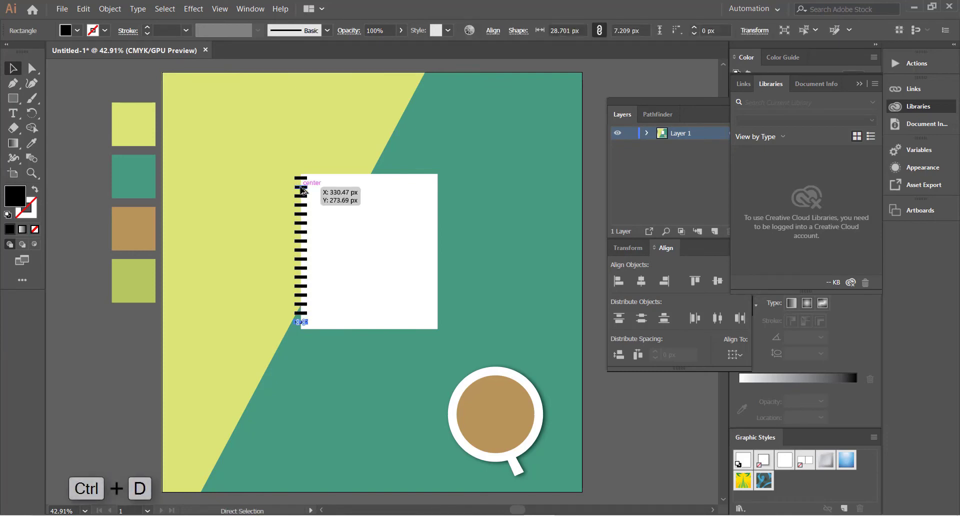
- Group all the black binding bars along the white page's edge
{"action": "left_click", "coordinate": [276, 185]}
{"action": "left_click_drag", "start_coordinate": [281, 170], "coordinate": [299, 325]}
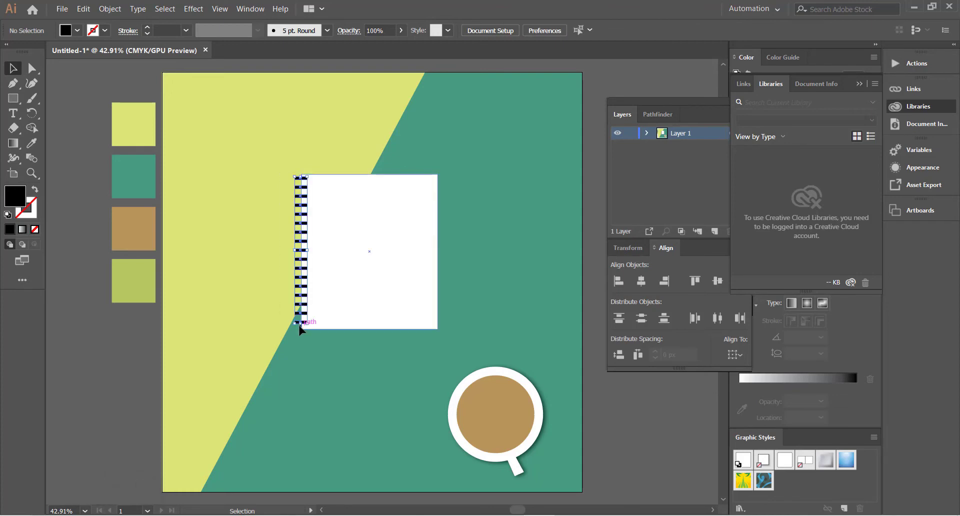
{"action": "right_click", "coordinate": [448, 233]}
{"action": "left_click", "coordinate": [491, 301]}
- Align the binding bars with the white page at their vertical centres and group them together as a notebook
{"action": "left_click", "coordinate": [394, 239], "text": "shift"}
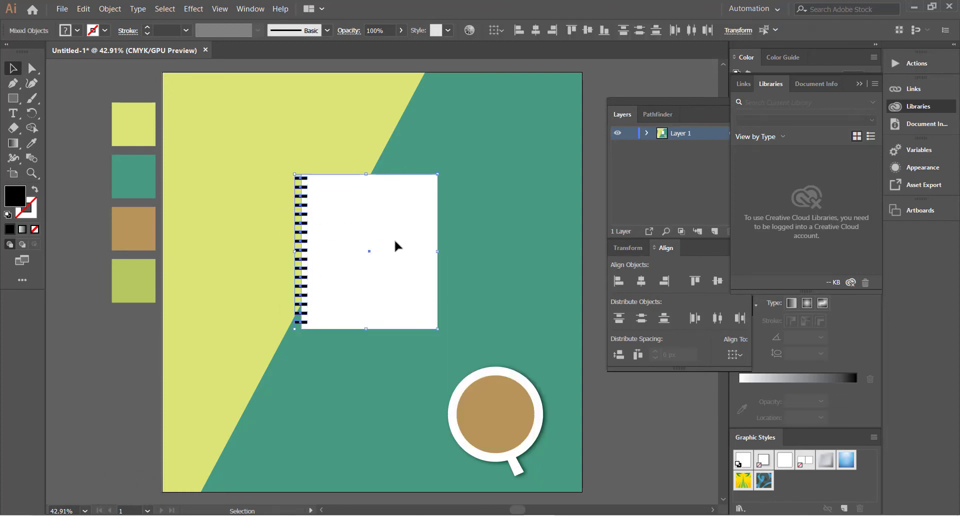
{"action": "left_click", "coordinate": [588, 31]}
{"action": "right_click", "coordinate": [372, 252]}
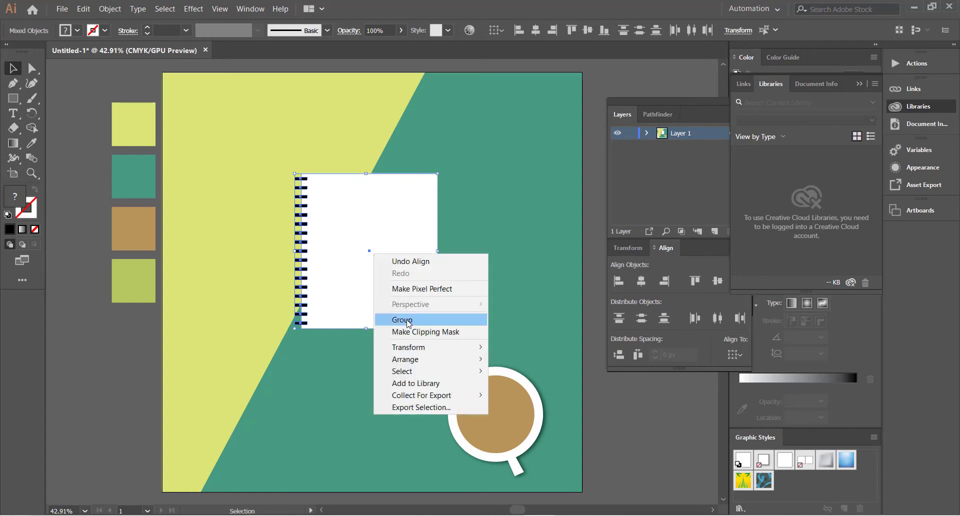
{"action": "left_click", "coordinate": [408, 322]}
- Duplicate the notebook group slightly up and to the left, and send the copy backward behind the original
{"action": "left_click_drag", "start_coordinate": [384, 281], "coordinate": [378, 277]}
{"action": "right_click", "coordinate": [379, 280]}
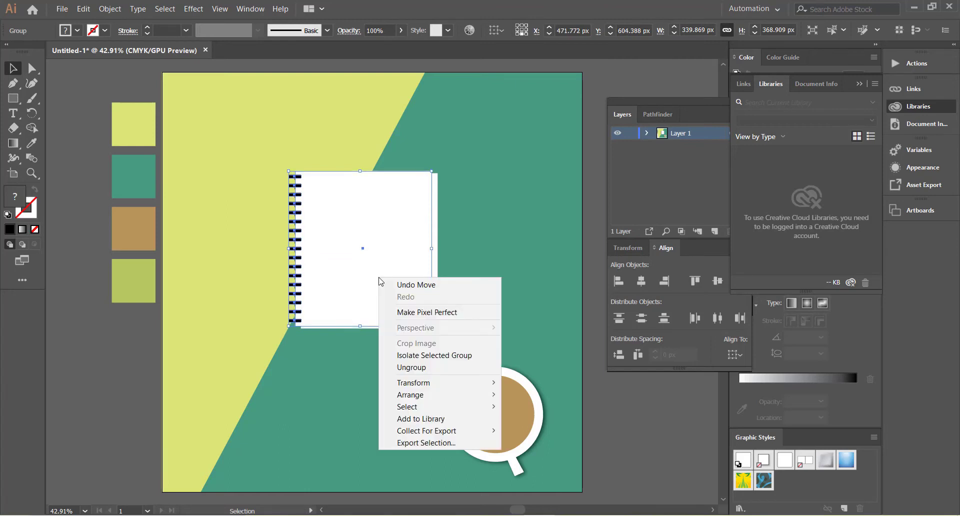
{"action": "mouse_move", "coordinate": [425, 403]}
{"action": "left_click", "coordinate": [518, 418]}
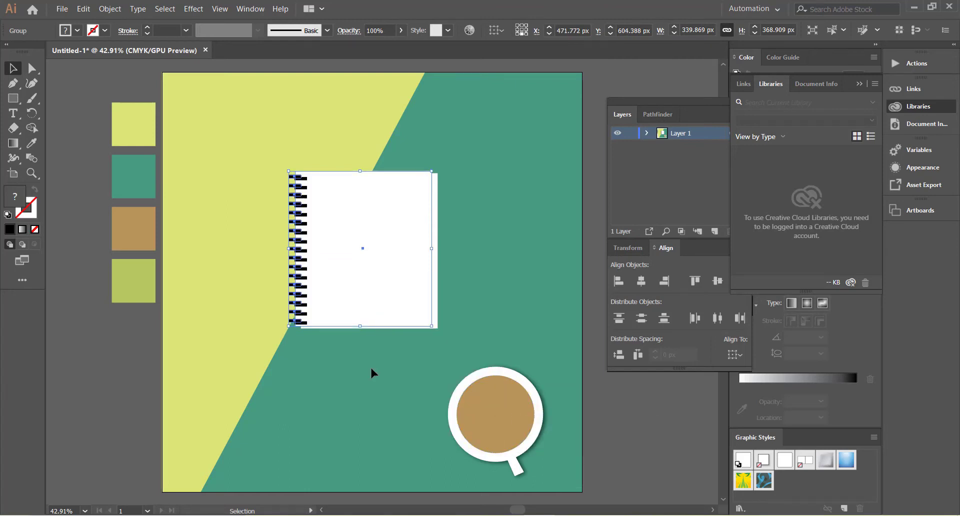
- Fill the rear notebook copy with the darker lime green sampled from the lowest colour swatch square
{"action": "left_click", "coordinate": [31, 143]}
{"action": "left_click", "coordinate": [128, 275]}
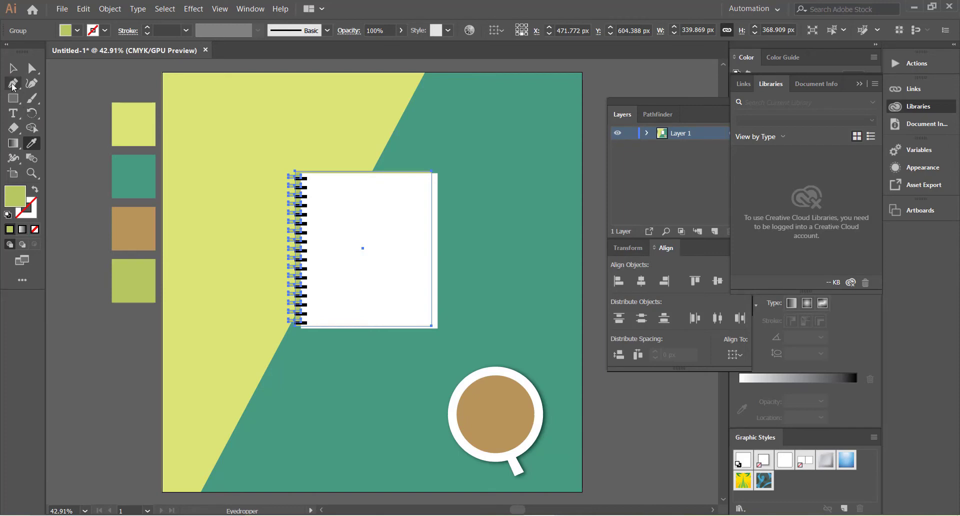
{"action": "left_click", "coordinate": [13, 68]}
{"action": "left_click", "coordinate": [344, 379]}
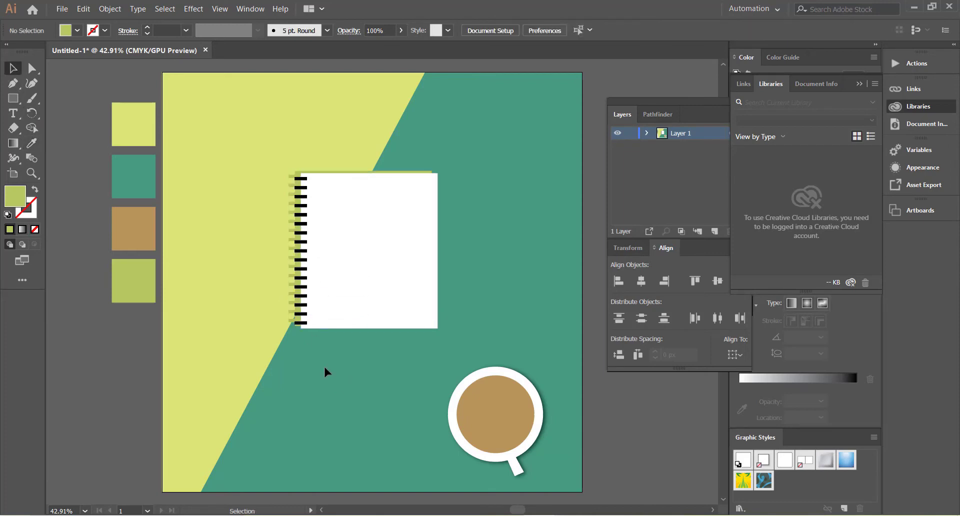
- Lower the opacity of the green notebook shadow to 72%
{"action": "left_click", "coordinate": [298, 296]}
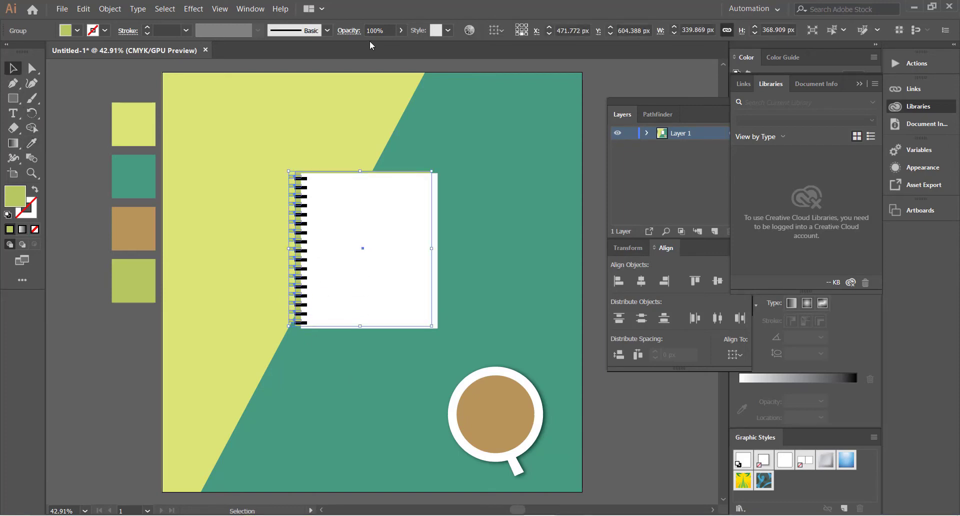
{"action": "left_click", "coordinate": [400, 31]}
{"action": "left_click_drag", "start_coordinate": [400, 45], "coordinate": [386, 46]}
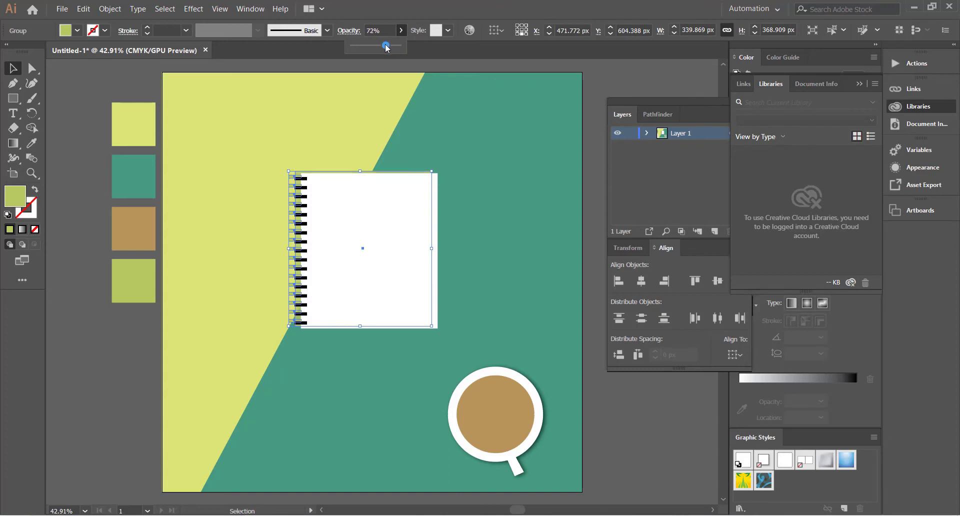
{"action": "left_click", "coordinate": [316, 124]}
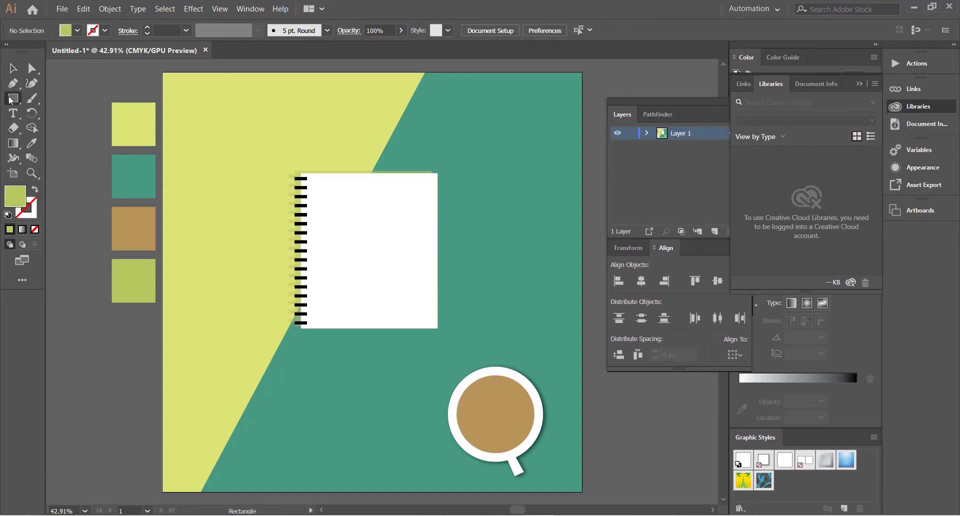
- Draw a tall rectangle about 27 x 273 px on the yellow area beside the notebook and fill it black
{"action": "left_click_drag", "start_coordinate": [204, 274], "coordinate": [214, 388]}
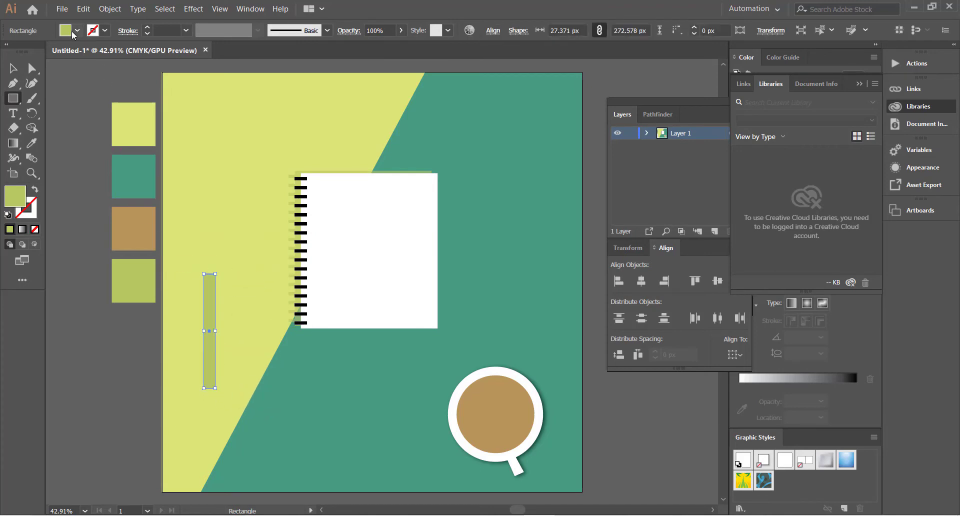
{"action": "left_click", "coordinate": [77, 31]}
{"action": "left_click", "coordinate": [38, 67]}
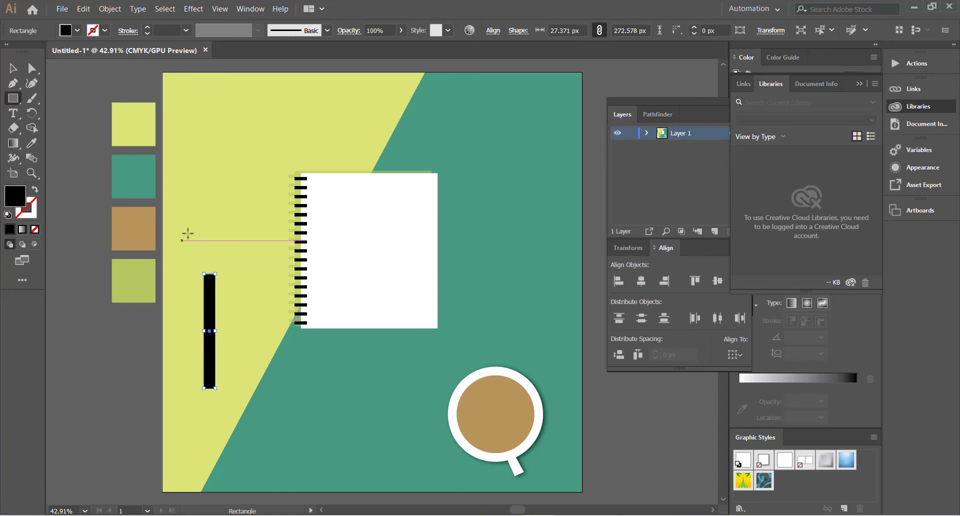
{"action": "left_click", "coordinate": [13, 68]}
{"action": "left_click", "coordinate": [227, 189]}
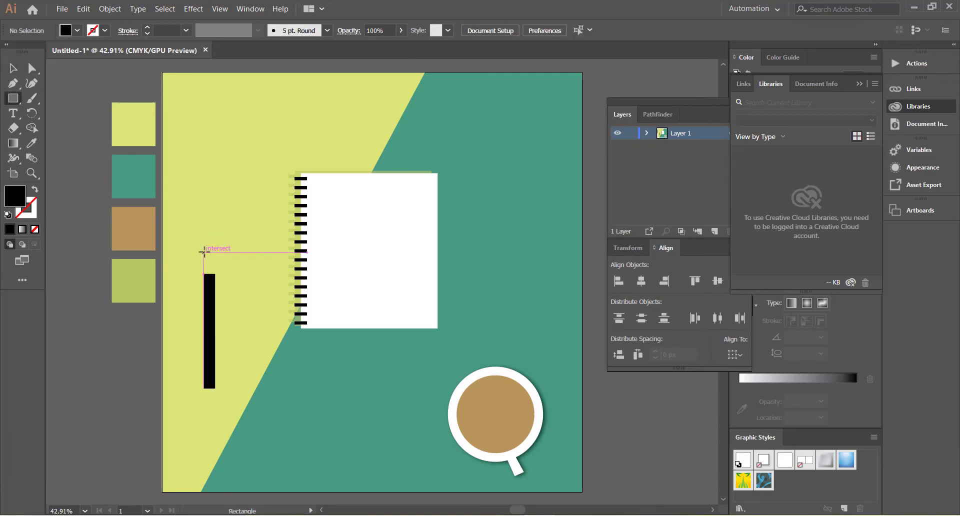
- Draw a rectangle about 27 x 49 px on the black bar's upper end and fill it with the notebook page's white
{"action": "left_click_drag", "start_coordinate": [203, 256], "coordinate": [216, 276]}
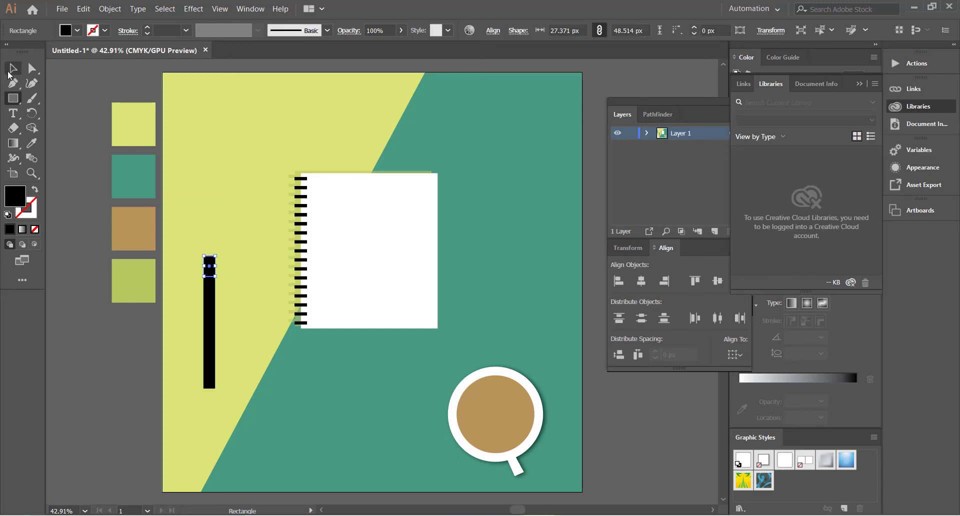
{"action": "left_click", "coordinate": [32, 143]}
{"action": "left_click", "coordinate": [368, 208]}
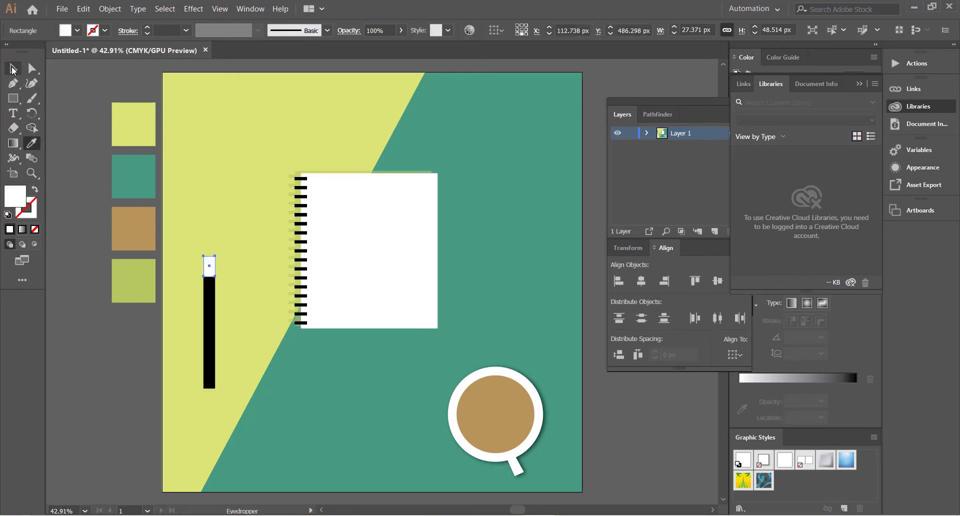
- Taper the white rectangle's upper end symmetrically using the Free Transform tool's Perspective Distort
{"action": "left_click", "coordinate": [31, 113]}
{"action": "left_click", "coordinate": [83, 186]}
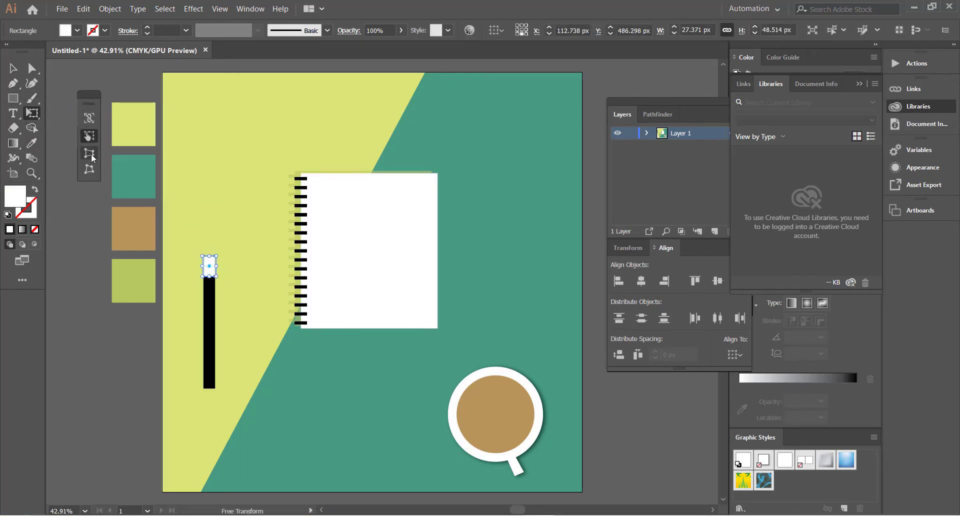
{"action": "left_click", "coordinate": [91, 154]}
{"action": "left_click_drag", "start_coordinate": [203, 256], "coordinate": [207, 256]}
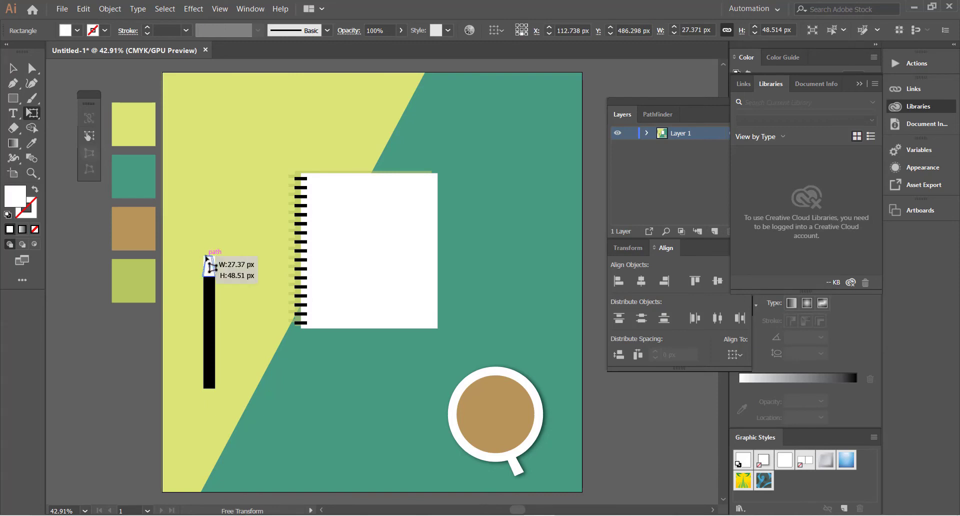
{"action": "key", "text": "v"}
{"action": "left_click", "coordinate": [249, 286]}
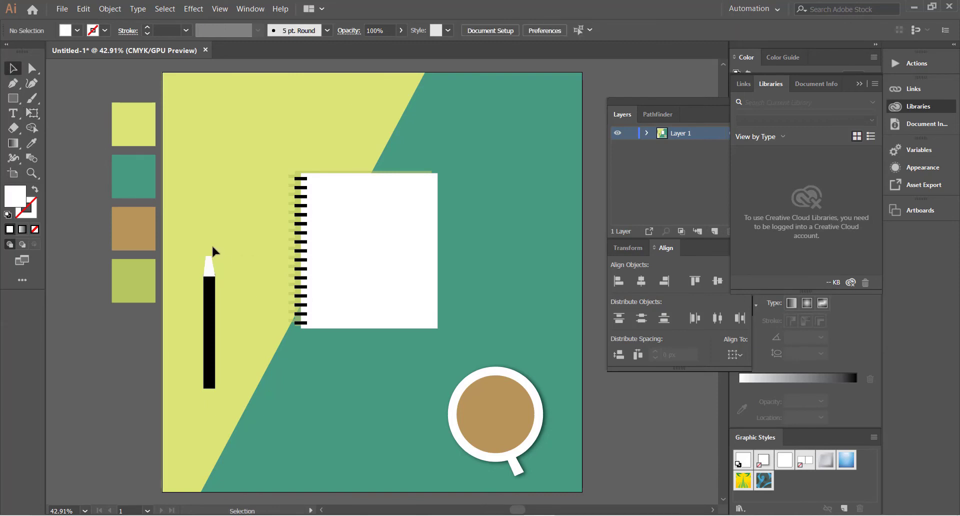
- Draw a triangular point about 13 px wide on the tapered white tip with the Pen tool and fill it black
{"action": "left_click", "coordinate": [15, 85]}
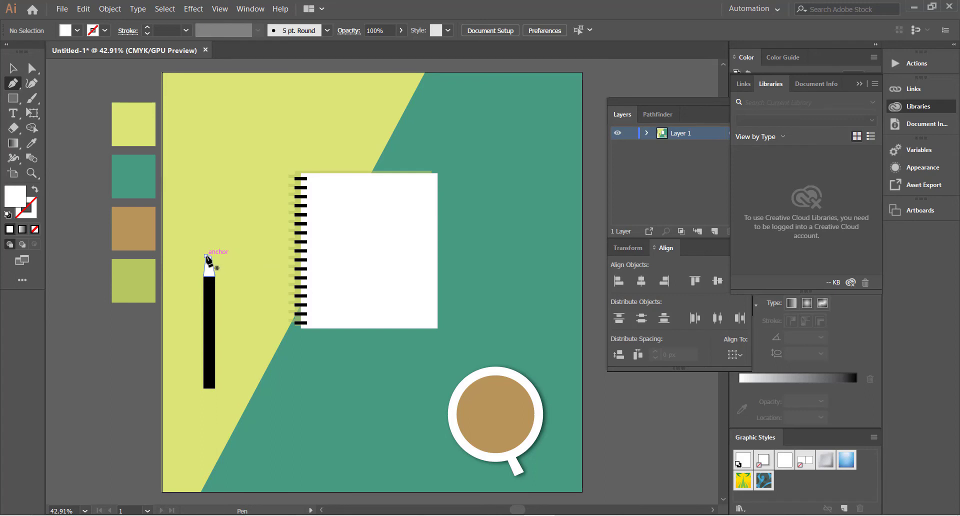
{"action": "left_click", "coordinate": [207, 256]}
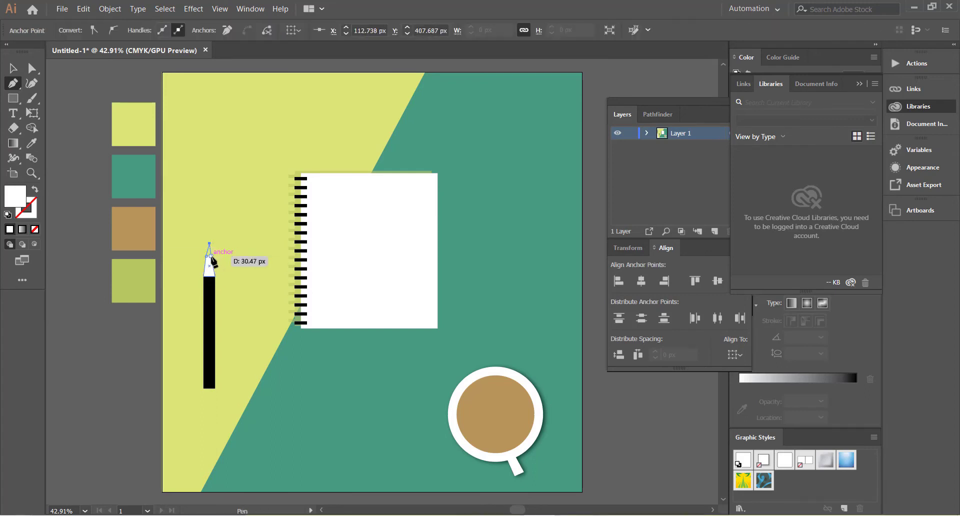
{"action": "left_click", "coordinate": [210, 256]}
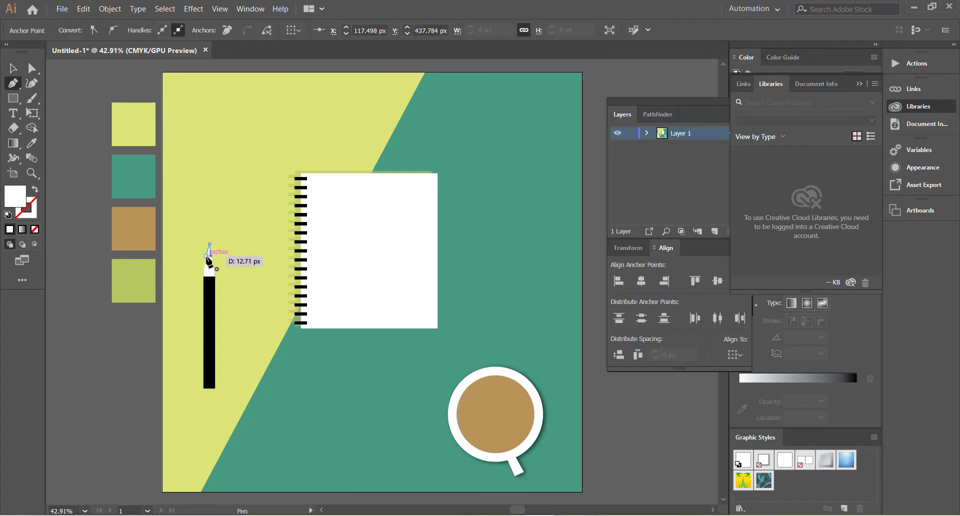
{"action": "left_click", "coordinate": [31, 143]}
{"action": "left_click", "coordinate": [210, 320]}
{"action": "left_click", "coordinate": [14, 70]}
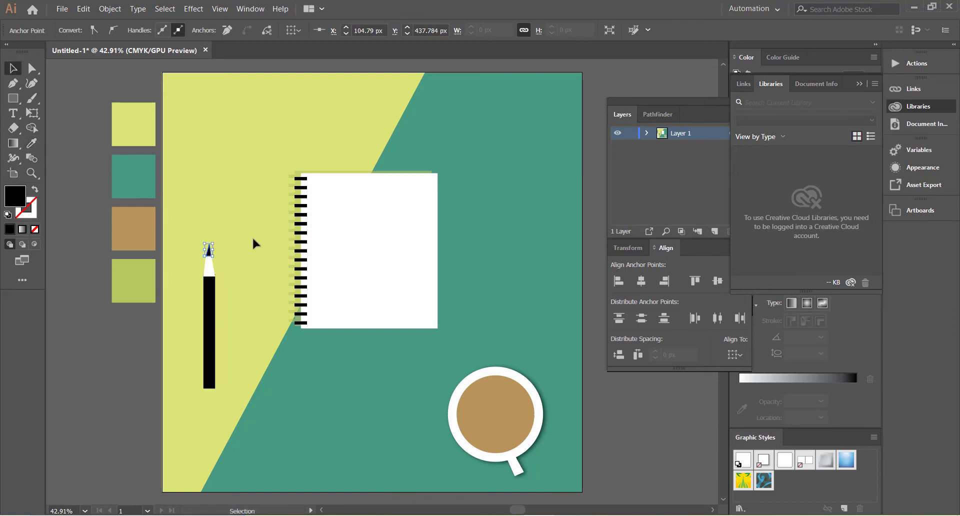
{"action": "left_click", "coordinate": [252, 236]}
- Draw a rectangle about 27 x 51 px at the pen body's lower end and fill it white
{"action": "left_click", "coordinate": [13, 98]}
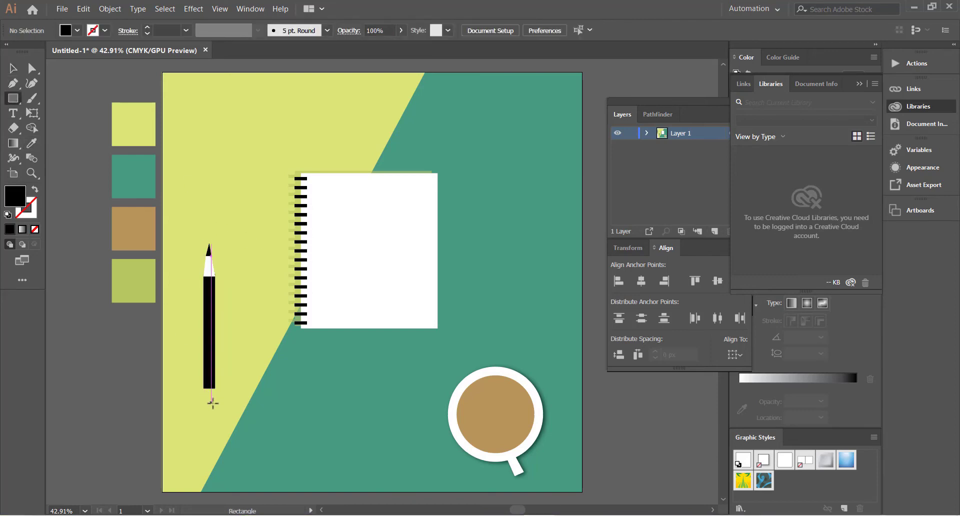
{"action": "left_click_drag", "start_coordinate": [202, 388], "coordinate": [216, 410]}
{"action": "key", "text": "v"}
{"action": "left_click", "coordinate": [77, 31]}
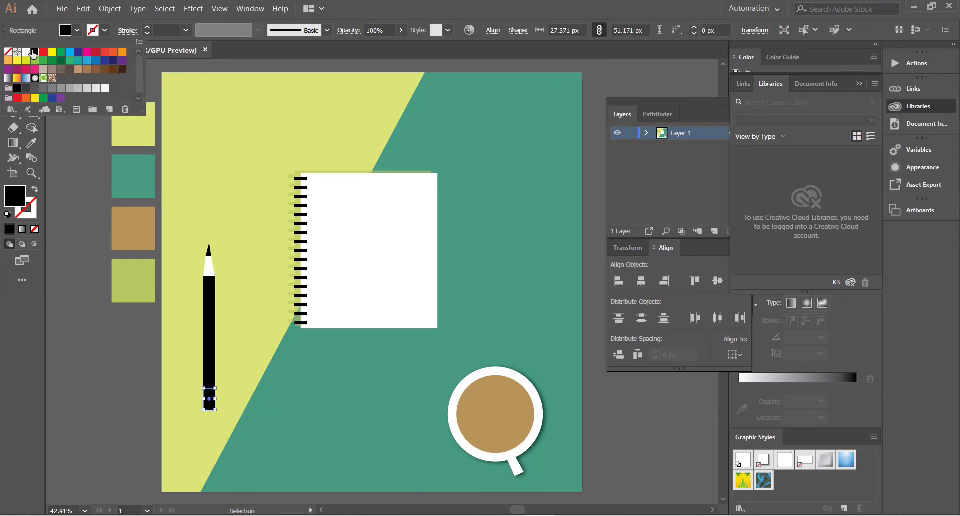
{"action": "left_click", "coordinate": [26, 53]}
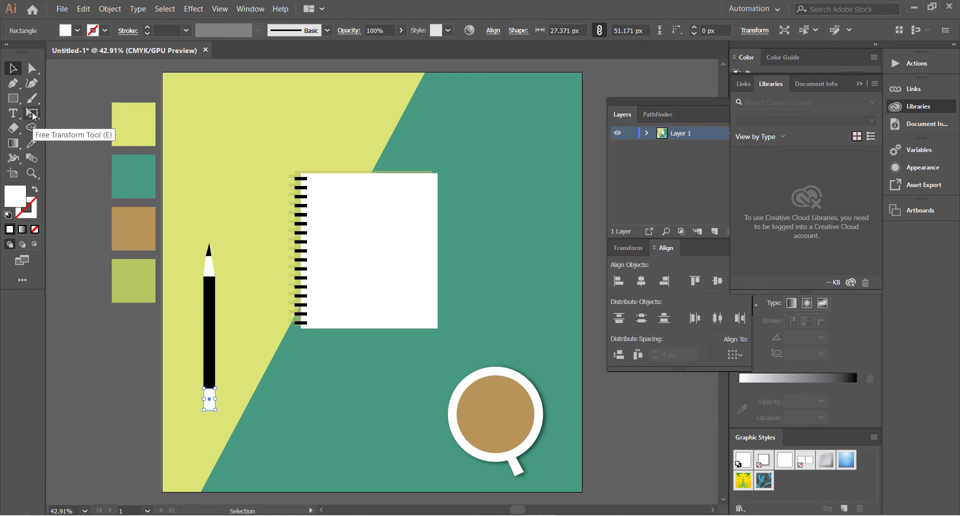
- Taper the lower white rectangle toward its bottom edge using the Free Transform tool's Perspective Distort
{"action": "left_click", "coordinate": [32, 113]}
{"action": "left_click", "coordinate": [89, 153]}
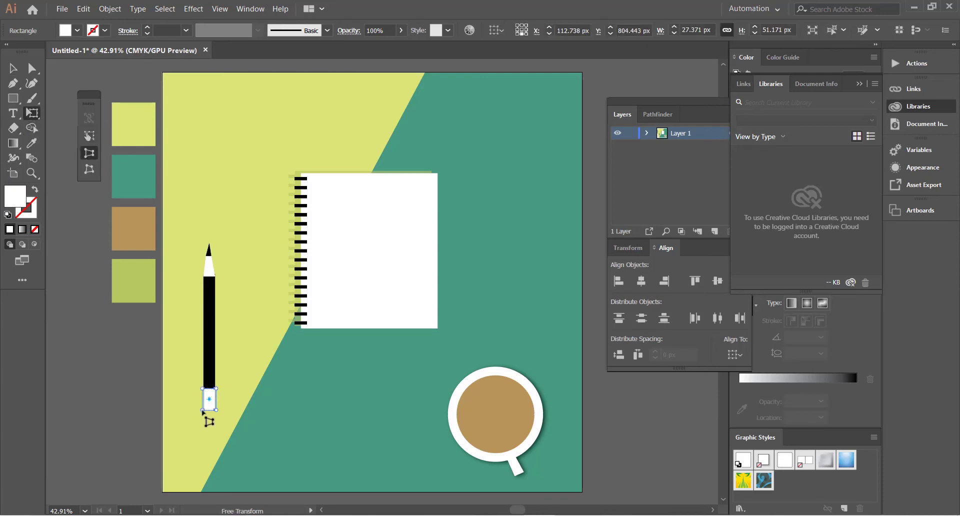
{"action": "left_click_drag", "start_coordinate": [202, 410], "coordinate": [206, 410]}
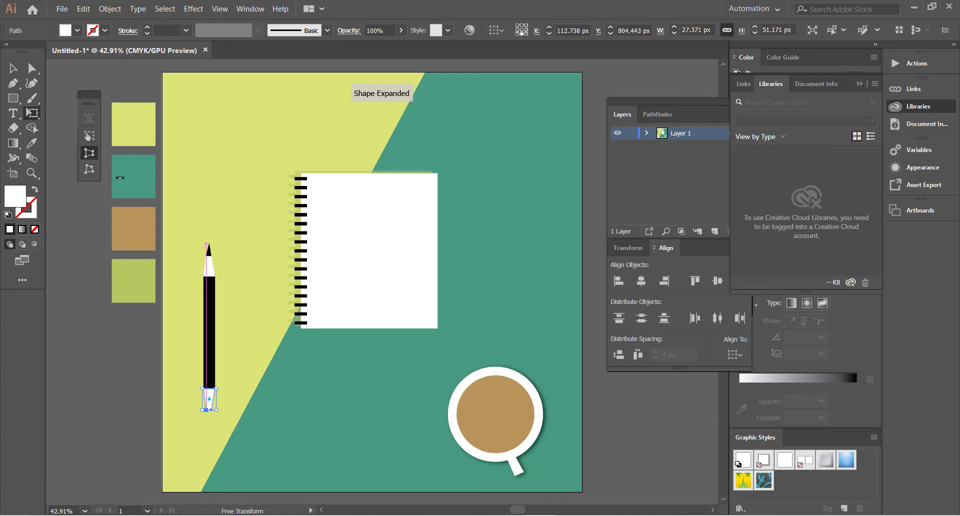
{"action": "left_click", "coordinate": [13, 69]}
{"action": "left_click", "coordinate": [241, 202]}
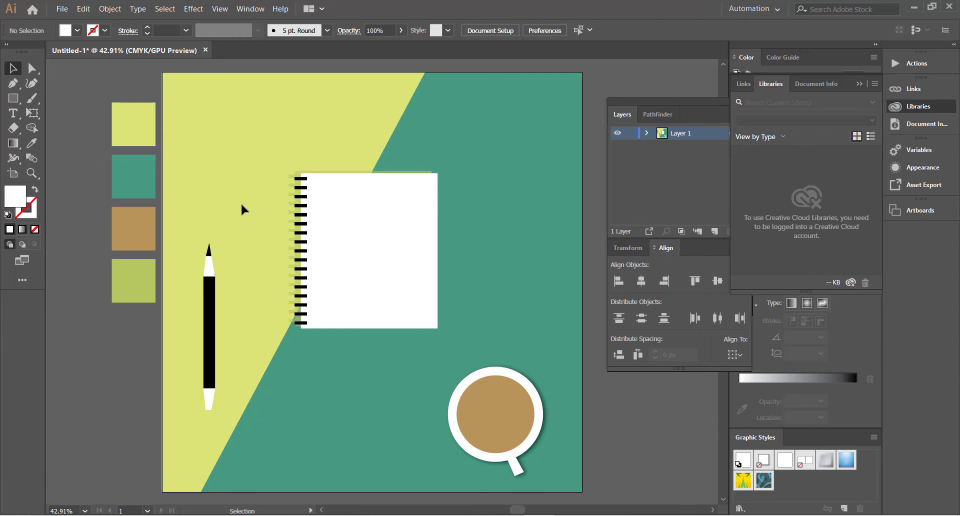
- Draw a small white rectangle about 8 x 24 px below the pen's tapered lower end
{"action": "left_click", "coordinate": [12, 100]}
{"action": "left_click_drag", "start_coordinate": [207, 410], "coordinate": [210, 421]}
{"action": "left_click", "coordinate": [13, 69]}
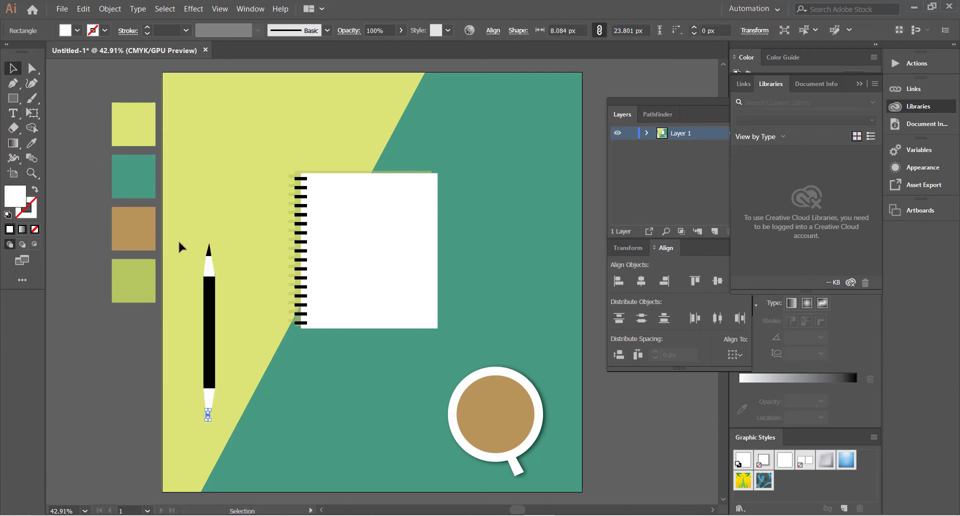
- Align all the pen parts at their horizontal centres and group them
{"action": "left_click", "coordinate": [226, 400], "text": "shift"}
{"action": "left_click", "coordinate": [540, 32]}
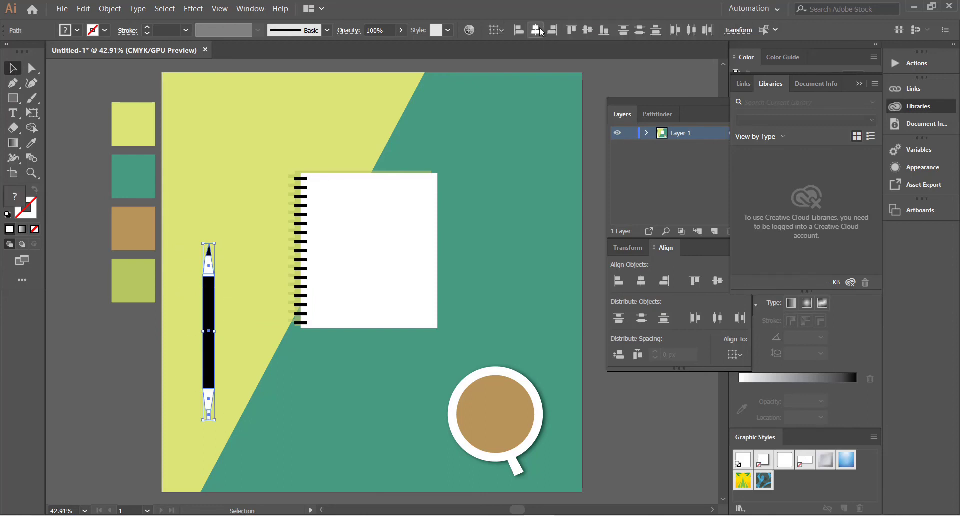
{"action": "right_click", "coordinate": [213, 296]}
{"action": "left_click", "coordinate": [236, 358]}
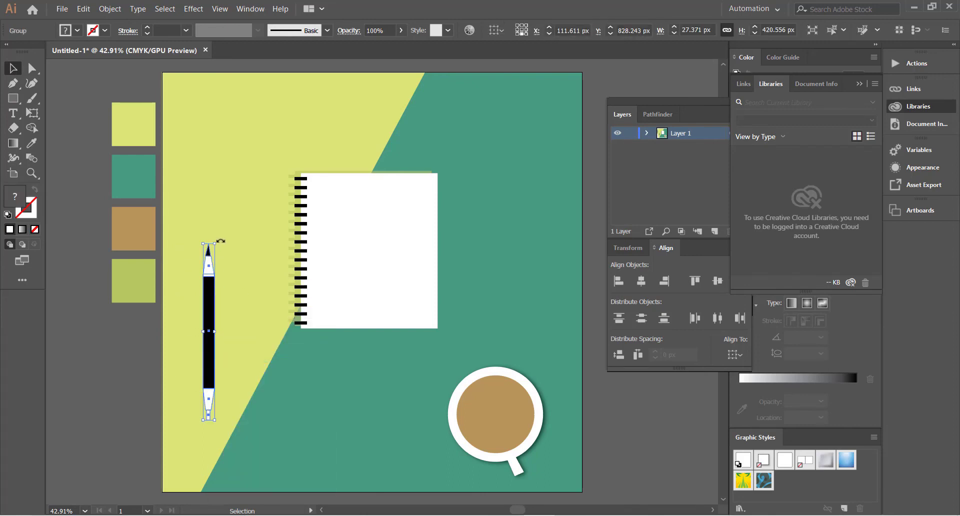
- Rotate the pen group clockwise to follow the background's diagonal edge and place a slightly offset duplicate of it on the yellow area
{"action": "left_click_drag", "start_coordinate": [218, 243], "coordinate": [256, 263]}
{"action": "left_click_drag", "start_coordinate": [197, 348], "coordinate": [214, 384]}
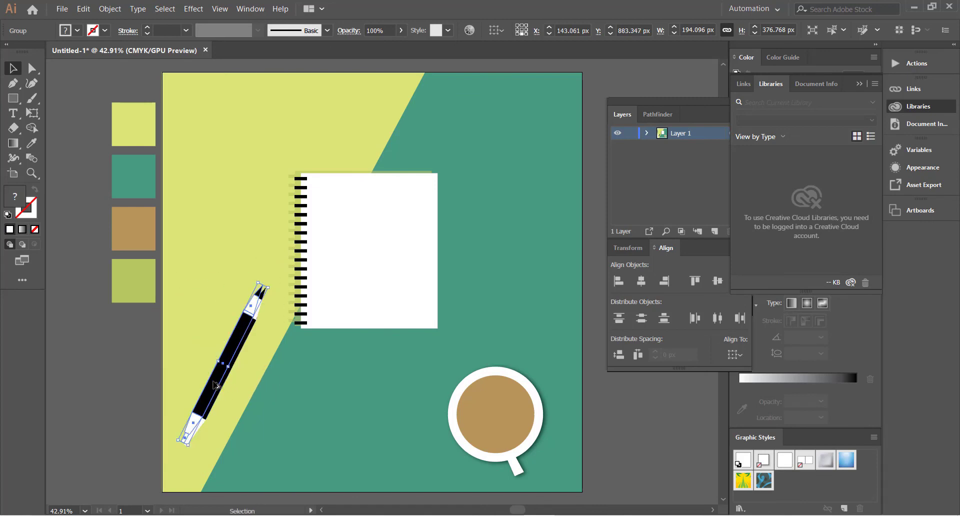
- Send the offset pen duplicate backward and fill it with the light green sampled from the notebook's shadow
{"action": "right_click", "coordinate": [213, 385]}
{"action": "mouse_move", "coordinate": [235, 326]}
{"action": "left_click", "coordinate": [375, 349]}
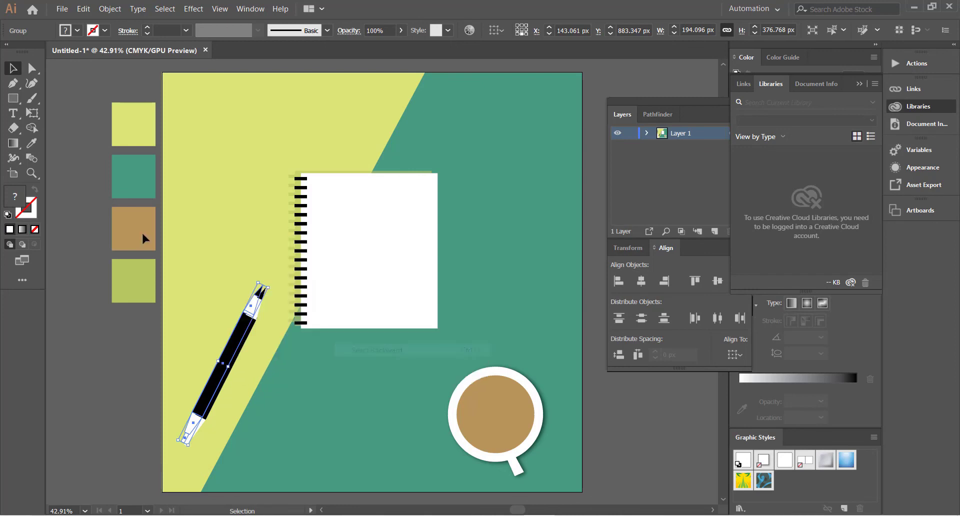
{"action": "left_click", "coordinate": [32, 143]}
{"action": "left_click", "coordinate": [300, 173]}
{"action": "left_click", "coordinate": [14, 69]}
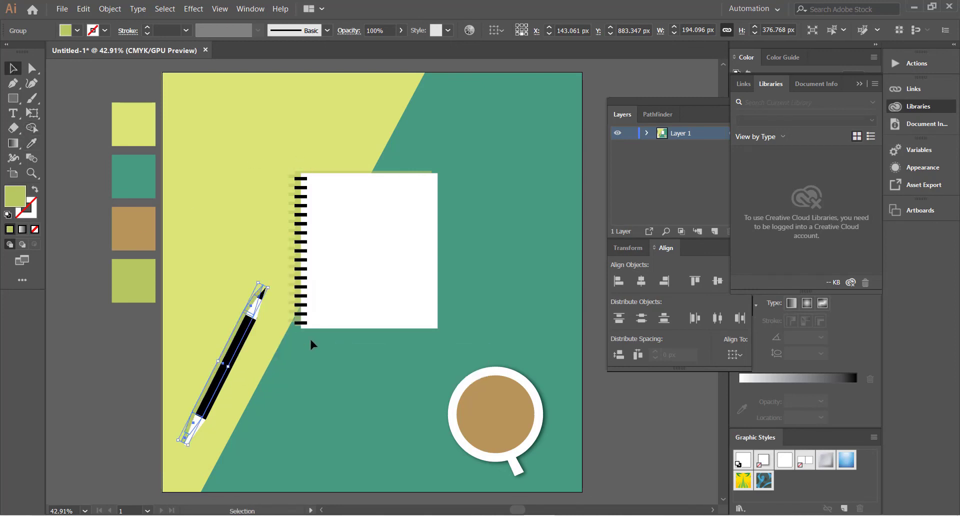
- Place a duplicate of the coffee cup slightly up and left of the original and send it behind the cup
{"action": "left_click", "coordinate": [311, 344]}
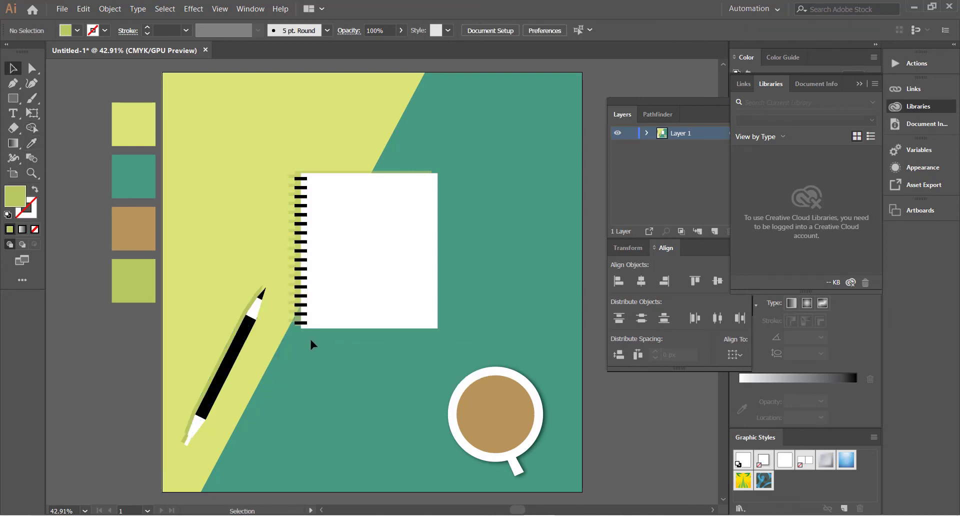
{"action": "left_click_drag", "start_coordinate": [469, 387], "coordinate": [465, 385]}
{"action": "right_click", "coordinate": [464, 385]}
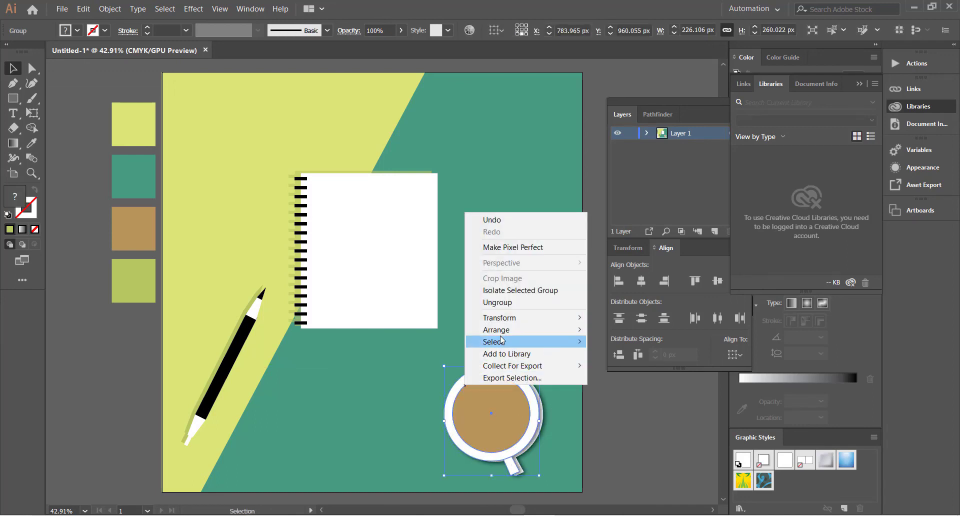
{"action": "left_click", "coordinate": [607, 353]}
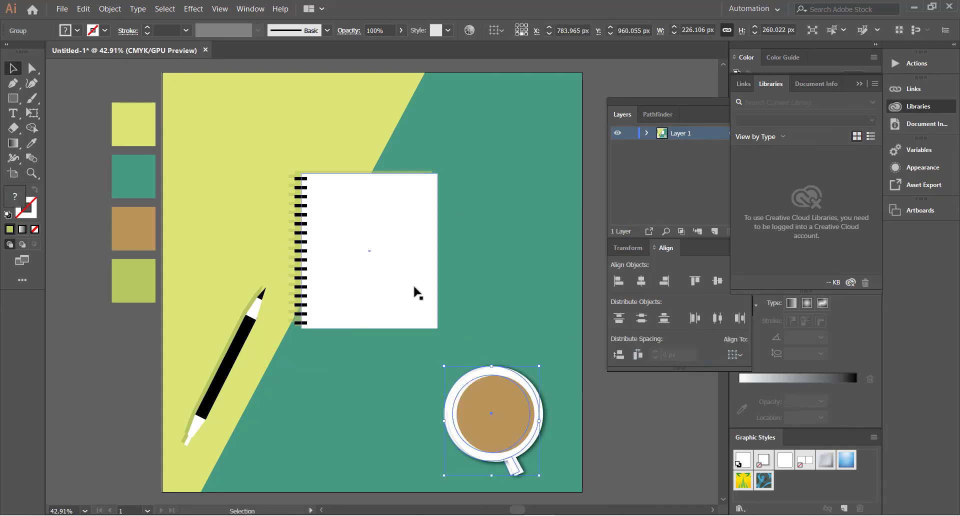
- Fill the offset cup duplicate with the background's teal and darken that fill to about #327F63
{"action": "left_click", "coordinate": [32, 142]}
{"action": "left_click", "coordinate": [376, 384]}
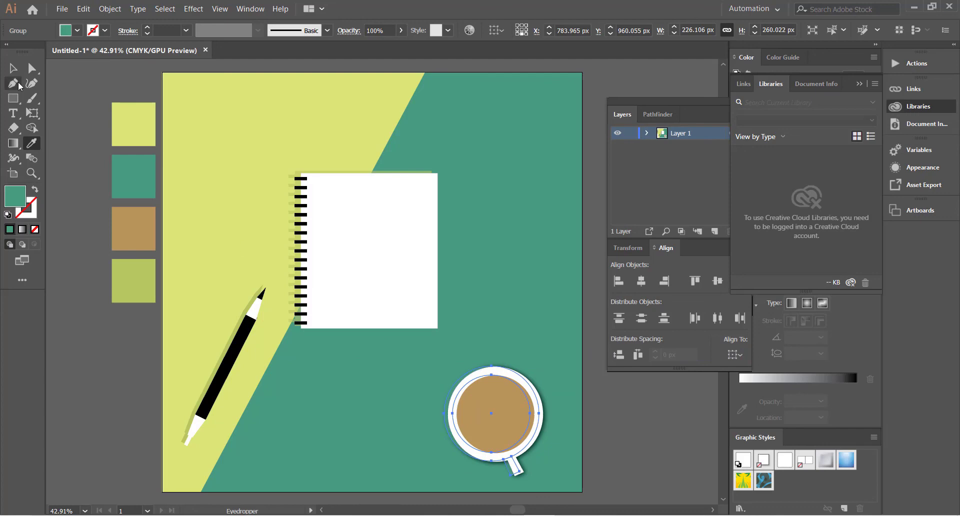
{"action": "left_click", "coordinate": [13, 68]}
{"action": "double_click", "coordinate": [15, 192]}
{"action": "left_click", "coordinate": [216, 363]}
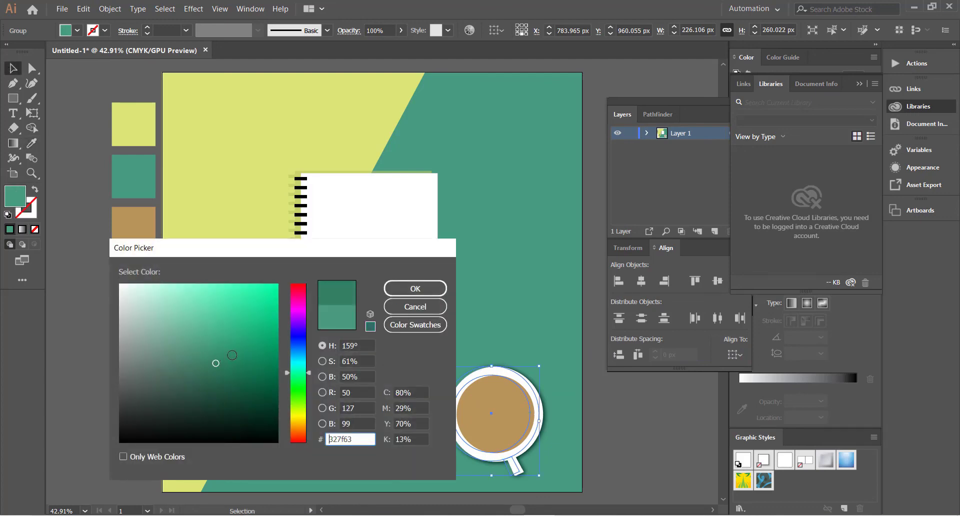
{"action": "left_click", "coordinate": [430, 283]}
{"action": "left_click", "coordinate": [393, 355]}
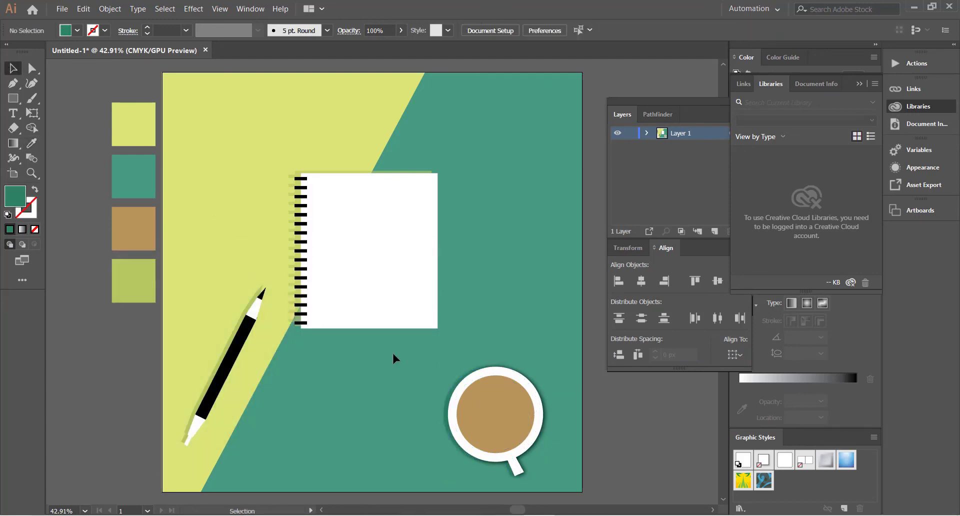
- Group the notebook with its shadow and move the group slightly down towards the middle of the artboard
{"action": "left_click_drag", "start_coordinate": [277, 149], "coordinate": [368, 226]}
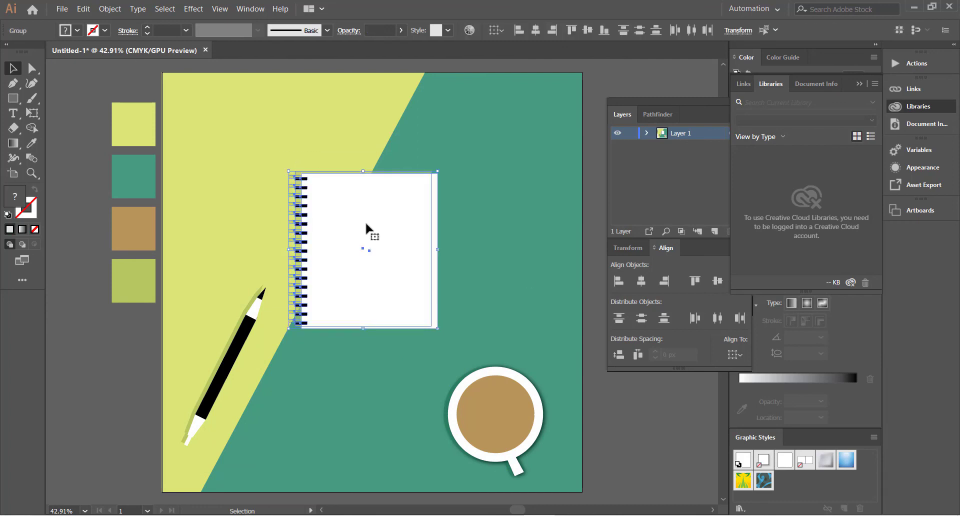
{"action": "right_click", "coordinate": [365, 224]}
{"action": "left_click_drag", "start_coordinate": [360, 257], "coordinate": [360, 274]}
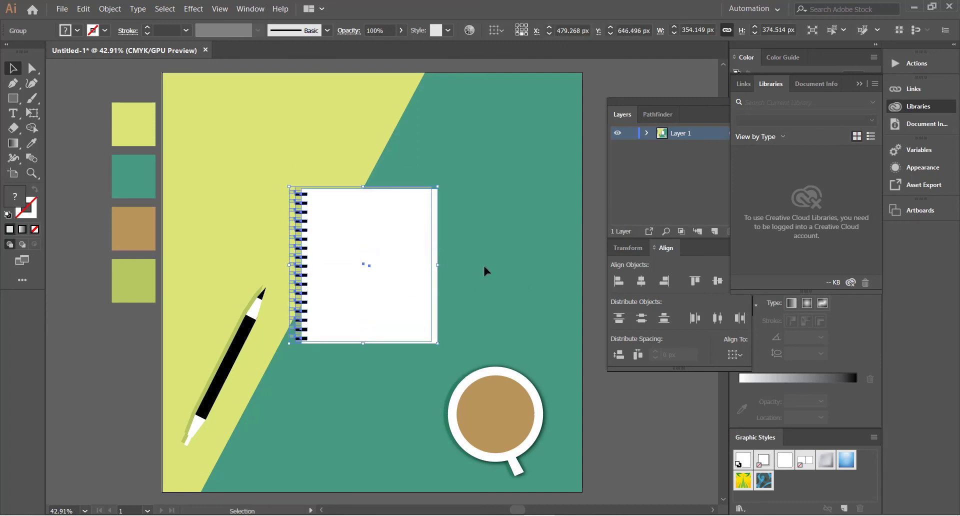
{"action": "left_click", "coordinate": [463, 343]}
- Group the coffee cup with its shadow and move the group up and slightly right on the teal area
{"action": "left_click", "coordinate": [520, 465]}
{"action": "right_click", "coordinate": [520, 434]}
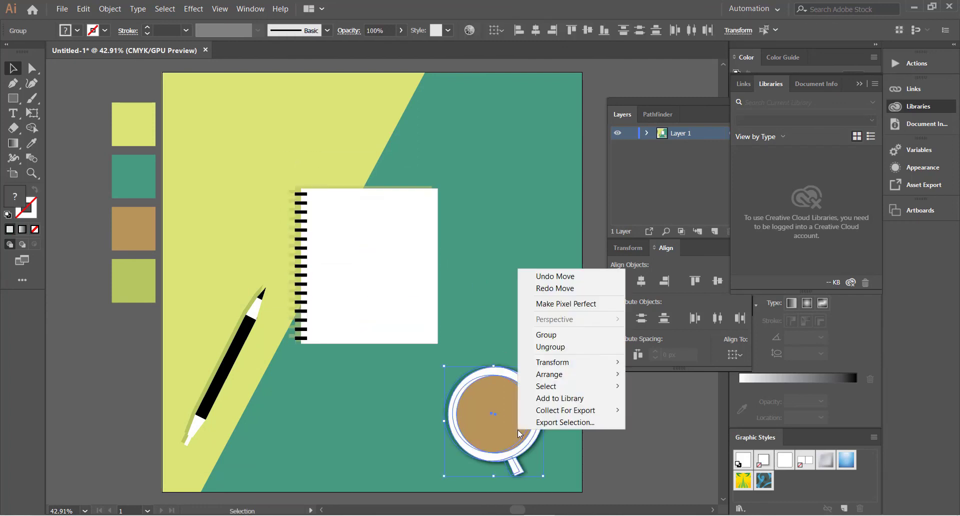
{"action": "left_click", "coordinate": [541, 334]}
{"action": "left_click_drag", "start_coordinate": [525, 423], "coordinate": [536, 376]}
{"action": "left_click", "coordinate": [508, 242]}
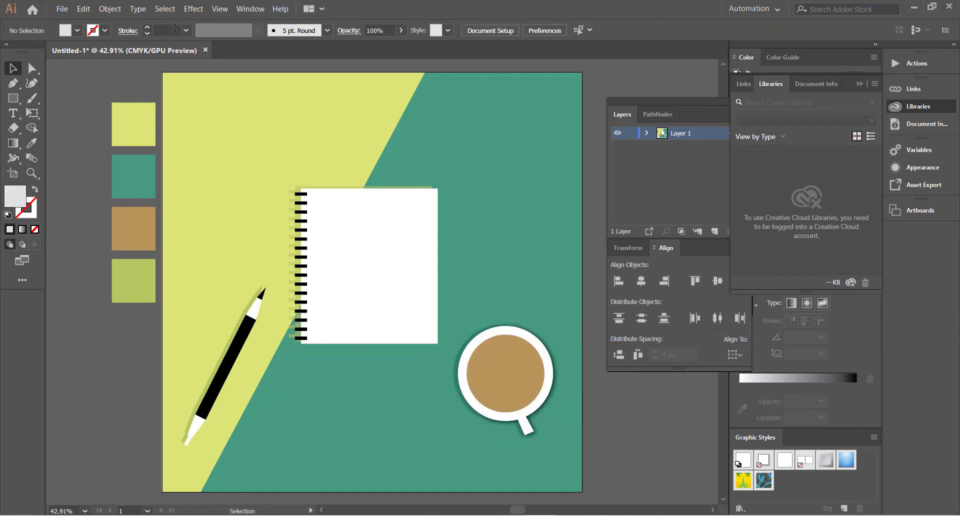